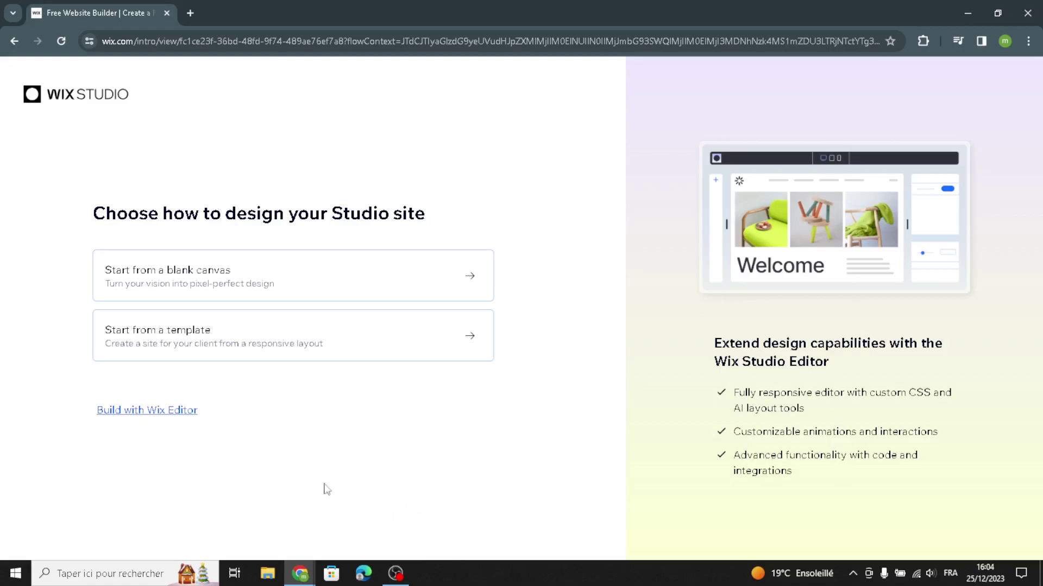
# - Start a site in the Wix Editor without AI setup and set the website type to Vintage Clothing Store
pyautogui.click(151, 412)
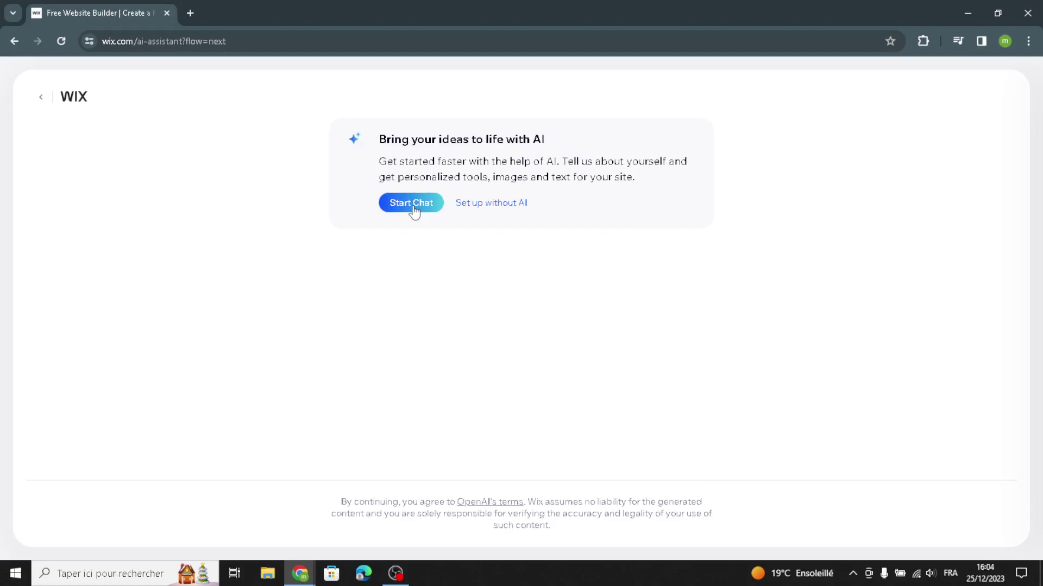
pyautogui.click(478, 207)
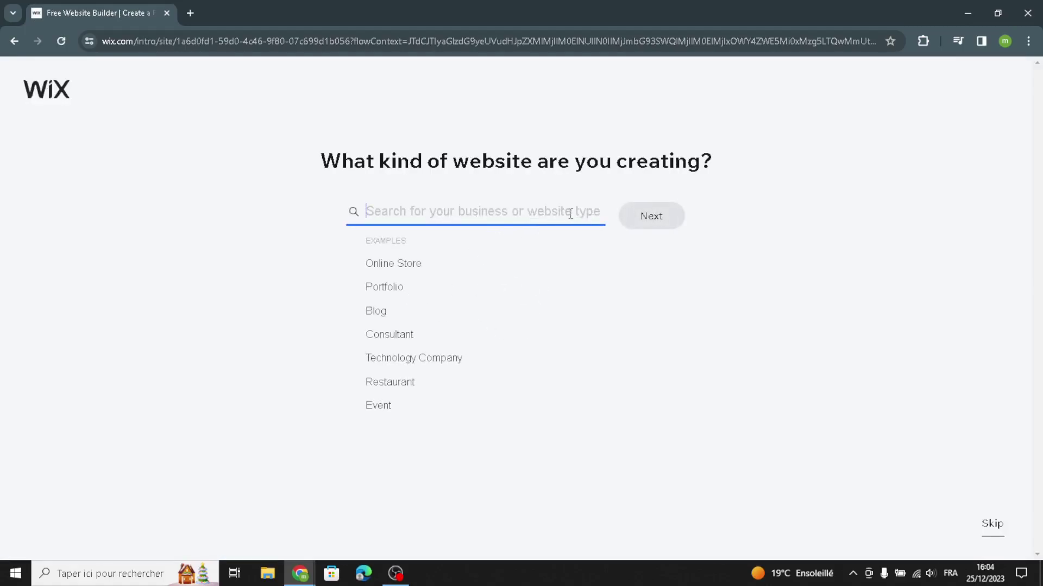
pyautogui.write('vinyt')
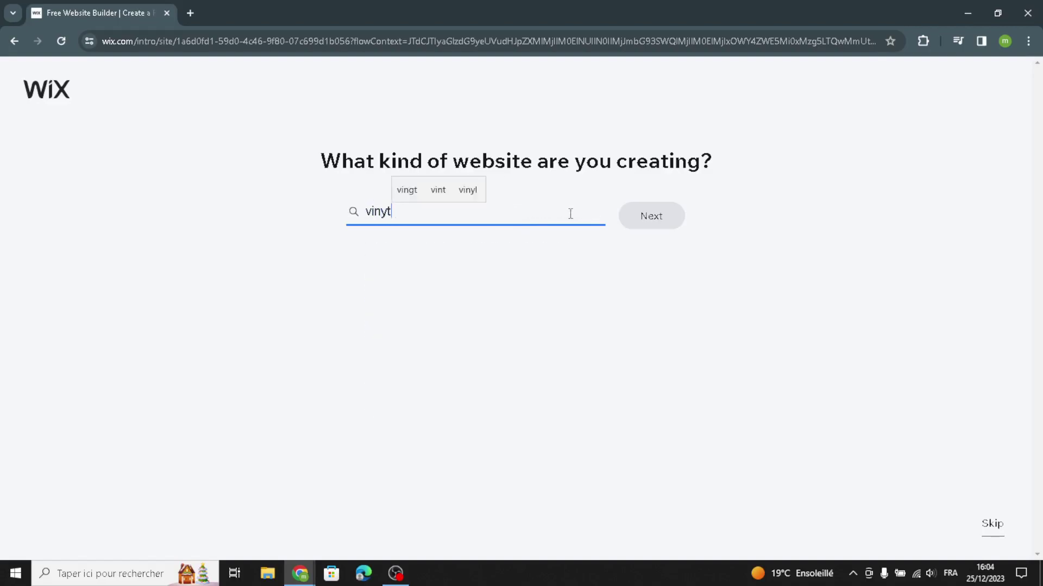
pyautogui.press('BackSpace')
pyautogui.press('BackSpace')
pyautogui.write('tag')
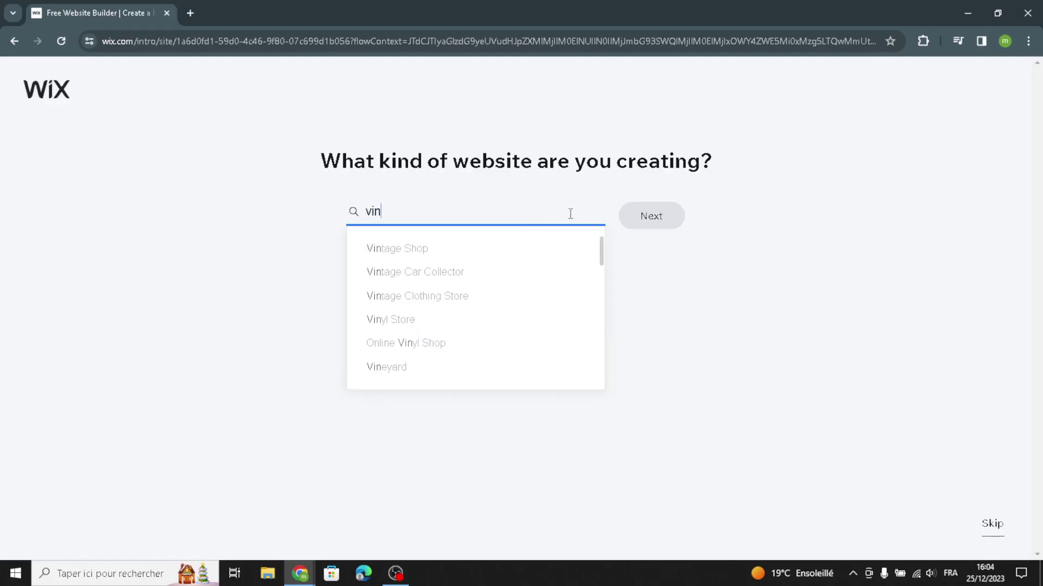
pyautogui.write('e')
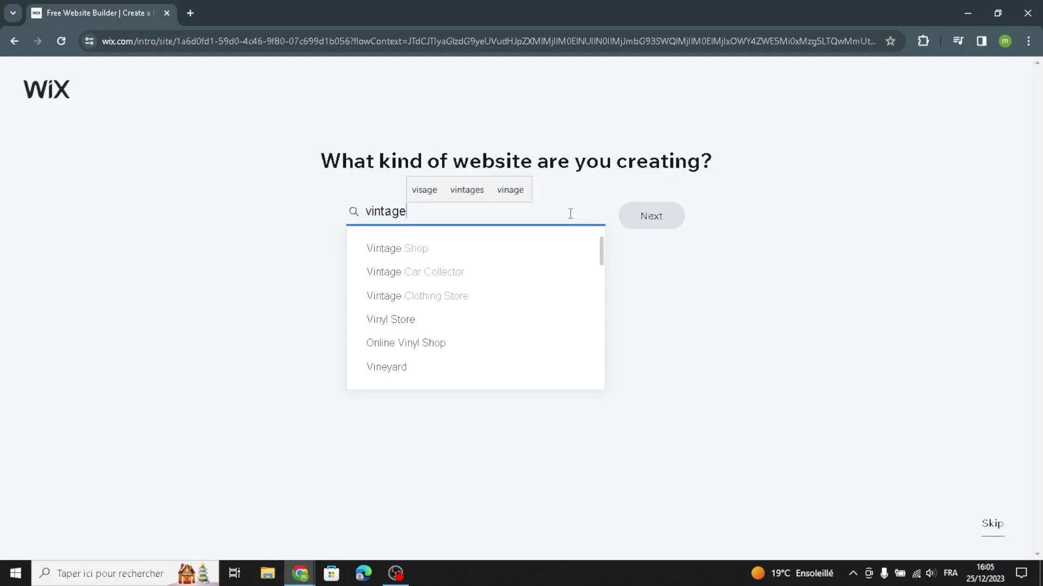
pyautogui.write(' clo')
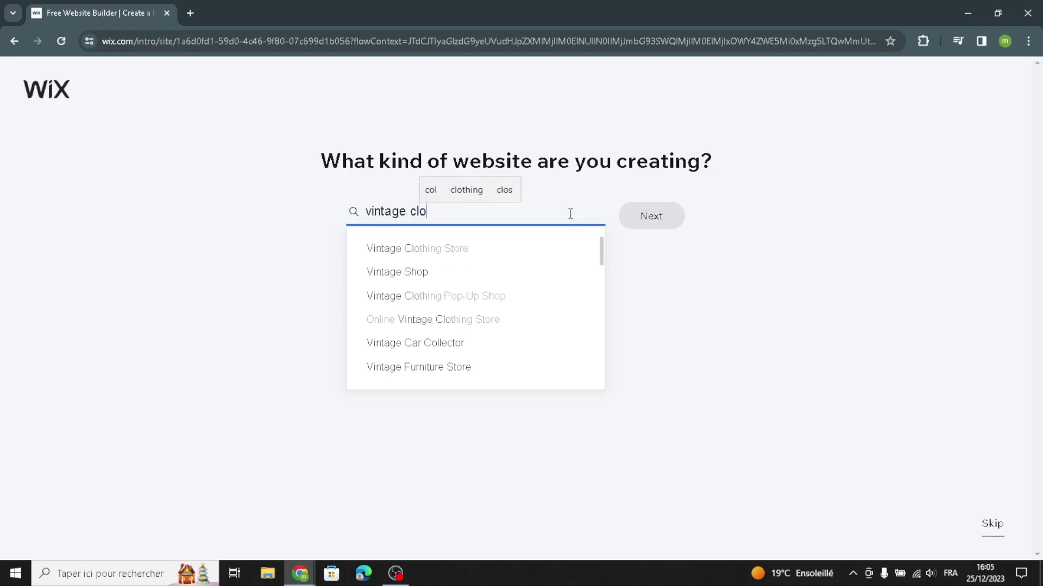
pyautogui.write('thing')
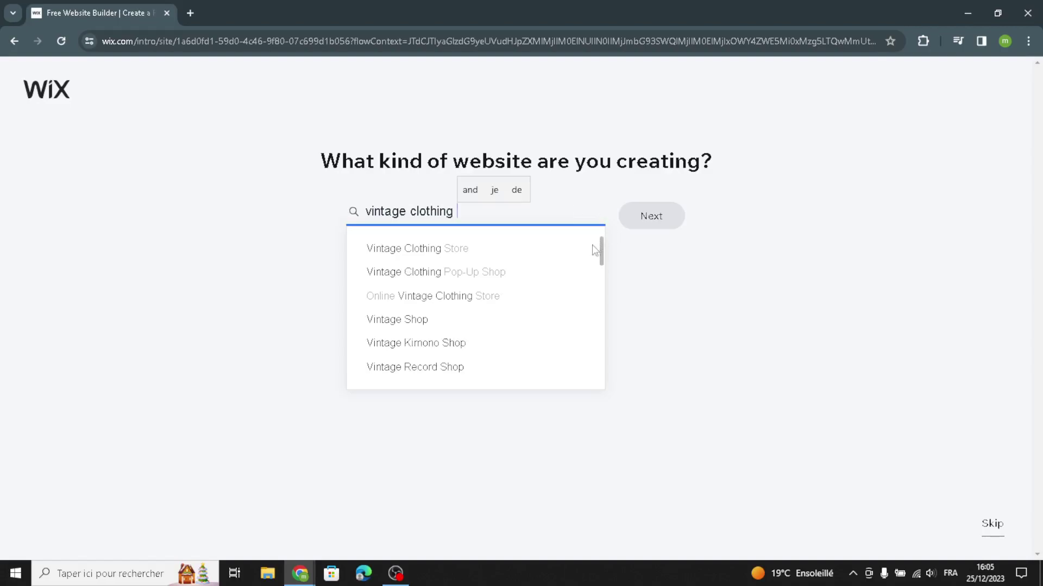
pyautogui.click(388, 249)
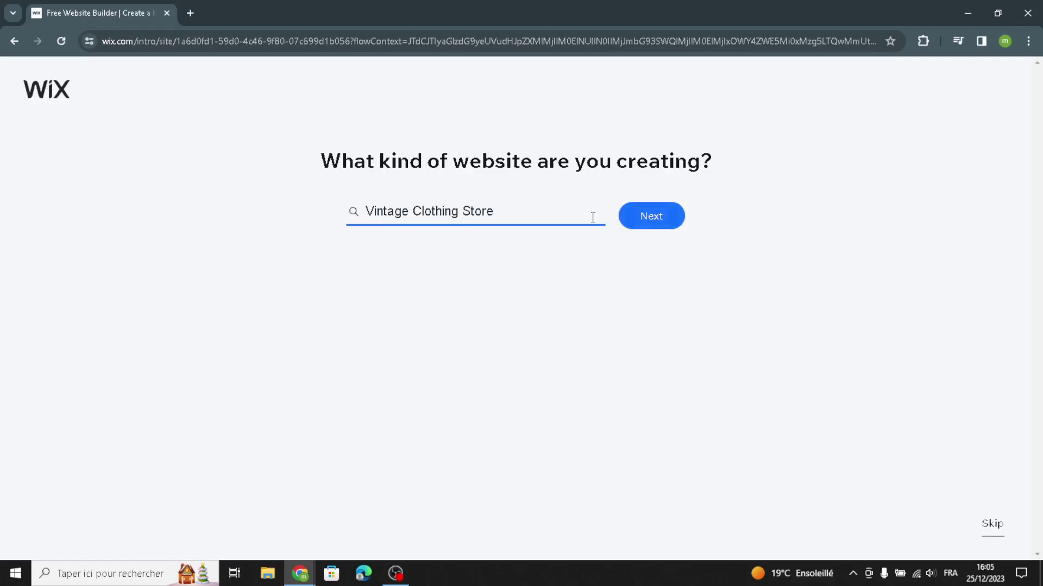
pyautogui.click(633, 220)
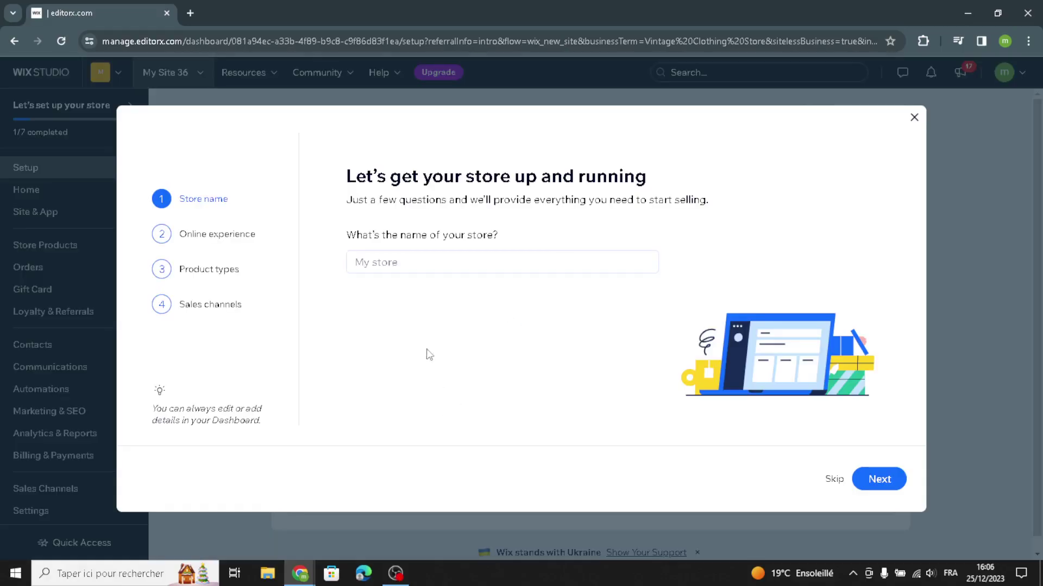
# - Name the store RetroChic Co. and choose physical products as what it sells
pyautogui.click(420, 262)
pyautogui.write('Retro Chic Co.')
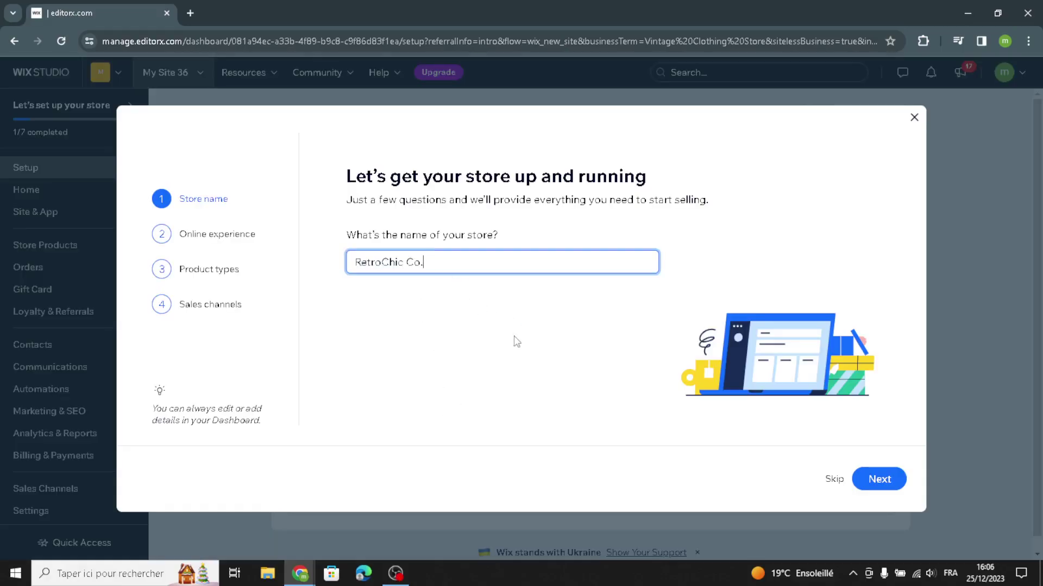
pyautogui.click(872, 480)
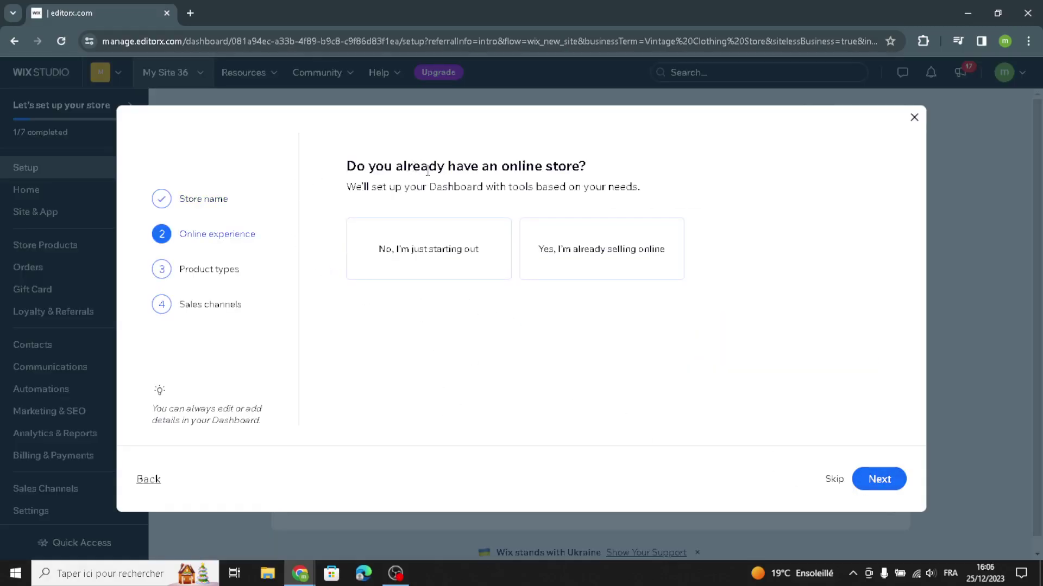
pyautogui.click(873, 481)
pyautogui.click(393, 246)
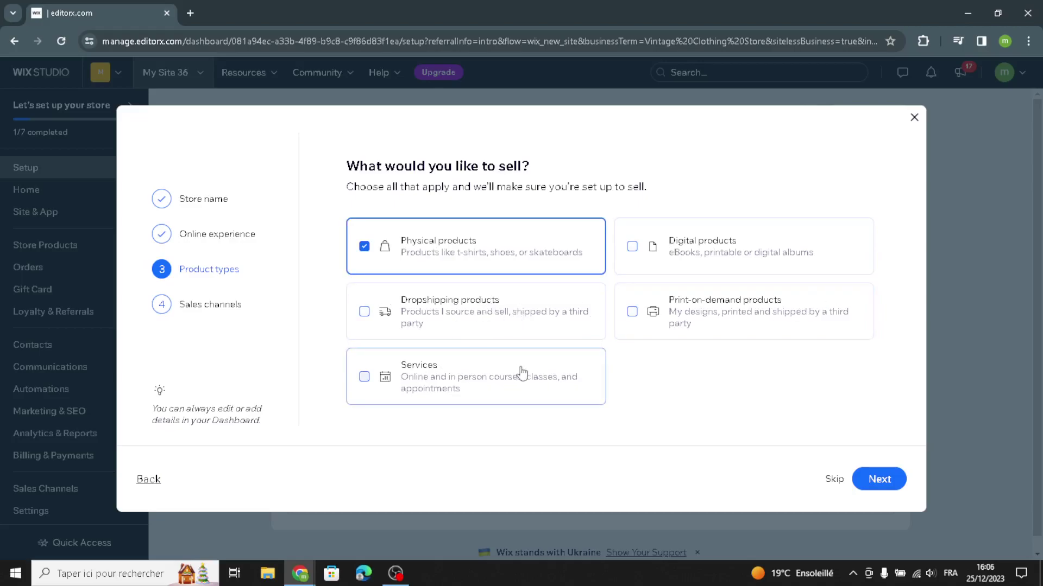
pyautogui.click(878, 479)
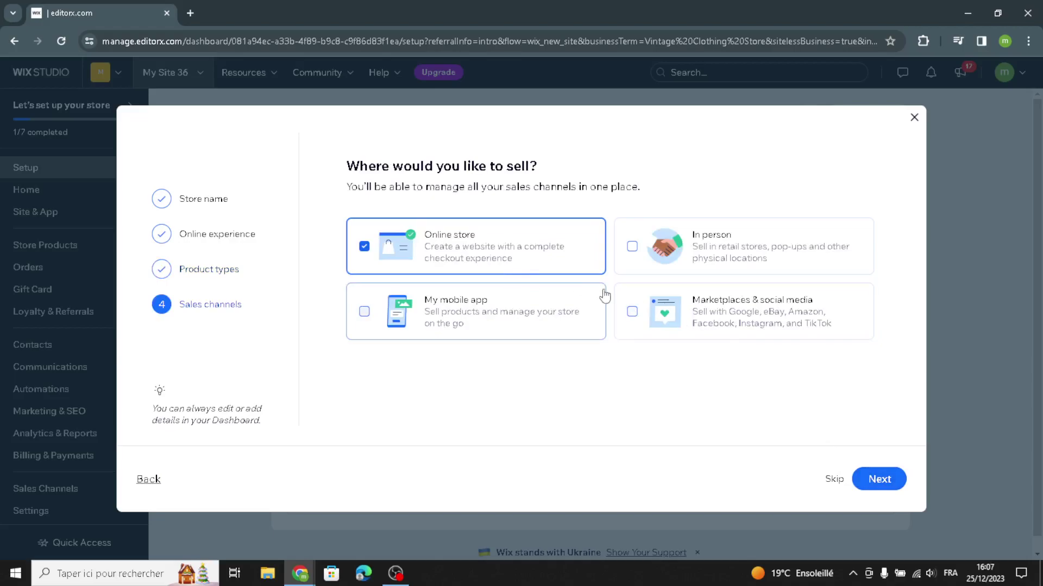
# - Add the mobile app and marketplaces & social media to the sales channels and finish the store questionnaire
pyautogui.click(511, 322)
pyautogui.click(693, 322)
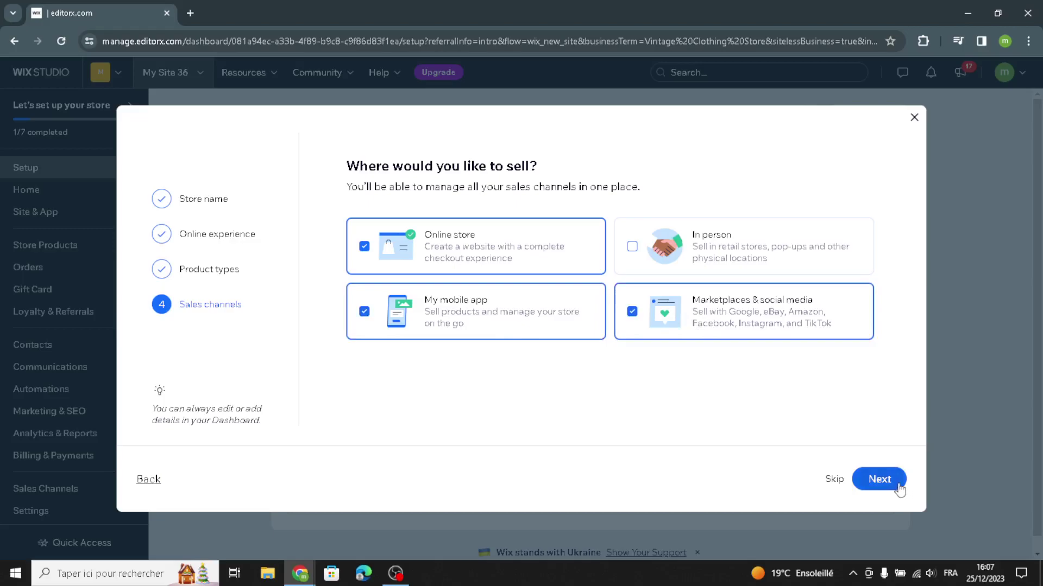
pyautogui.click(879, 480)
pyautogui.click(582, 320)
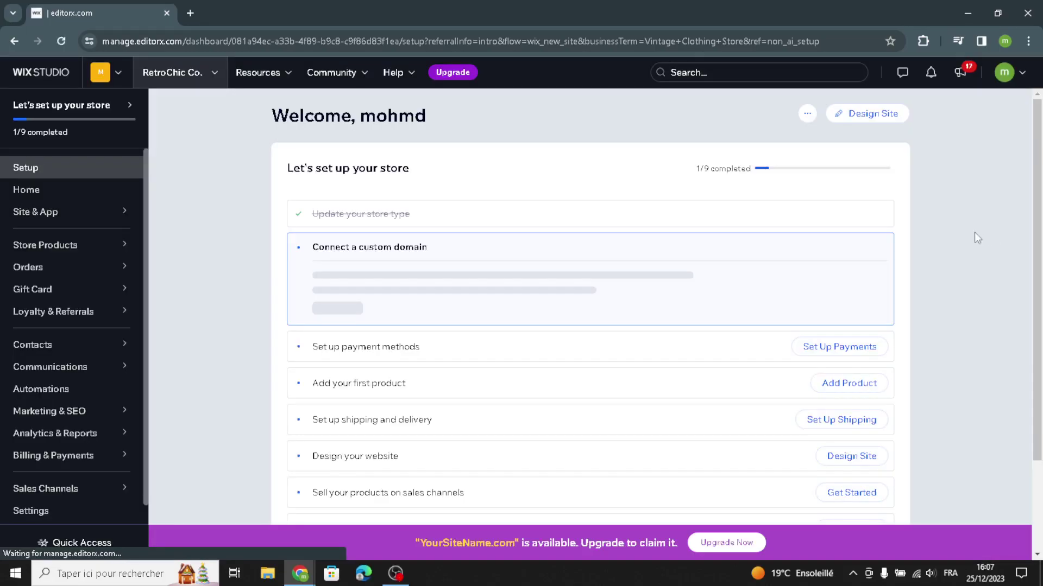
# - Have Wix create the site design, keeping the prefilled business info and applying the Lush theme
pyautogui.click(866, 114)
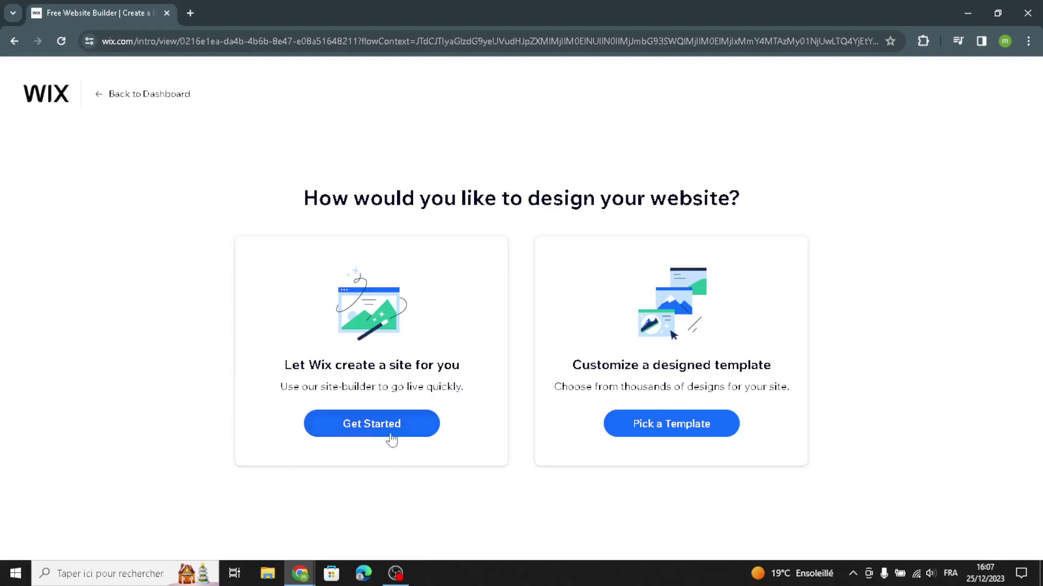
pyautogui.click(362, 423)
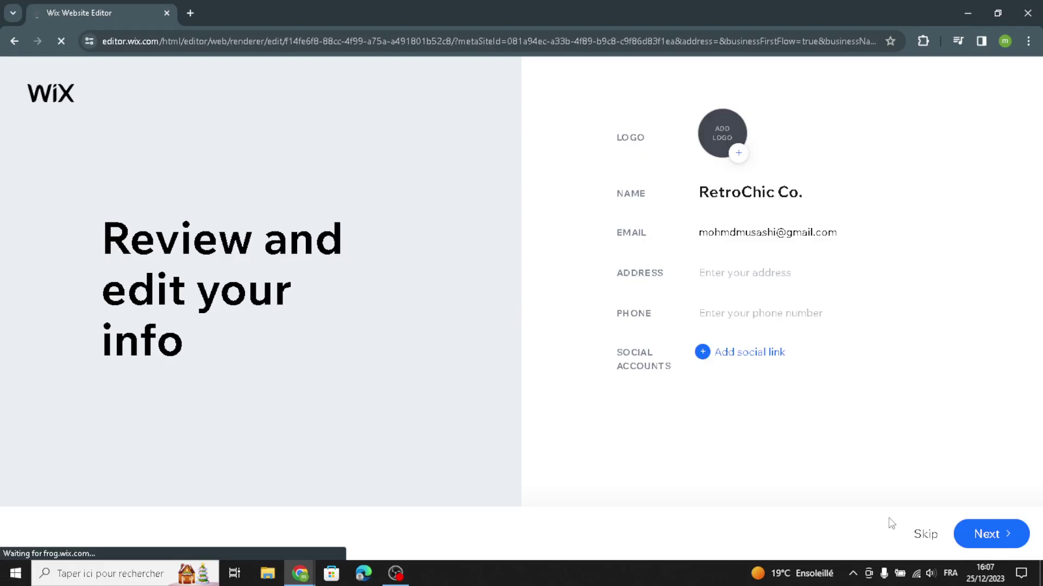
pyautogui.click(967, 534)
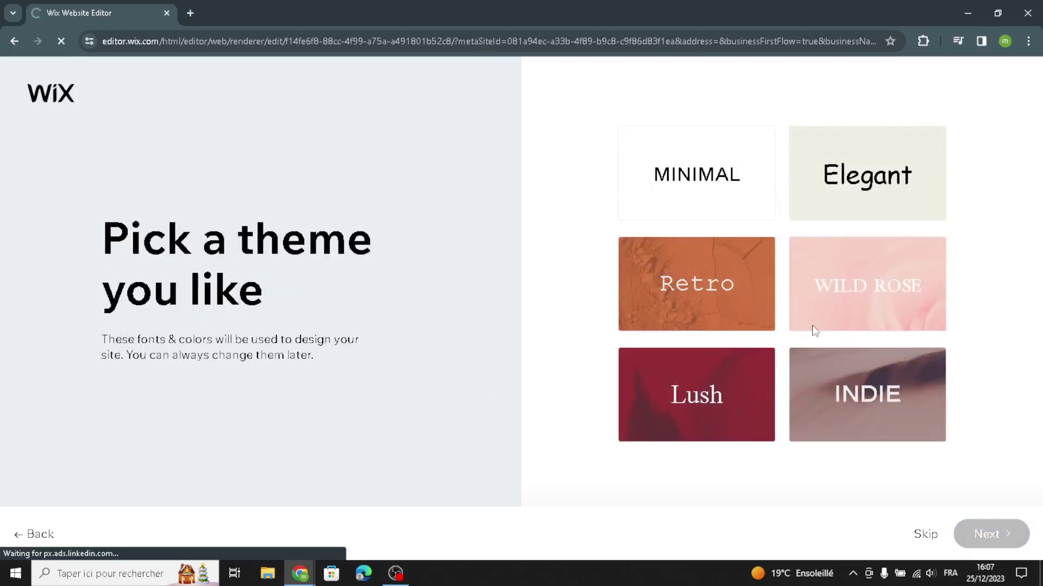
pyautogui.click(748, 381)
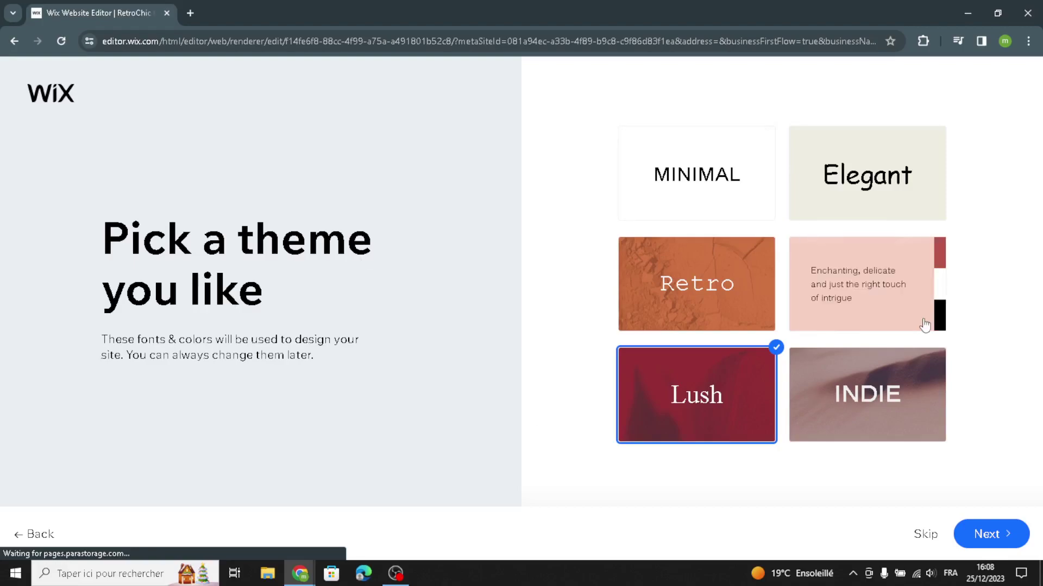
pyautogui.click(980, 535)
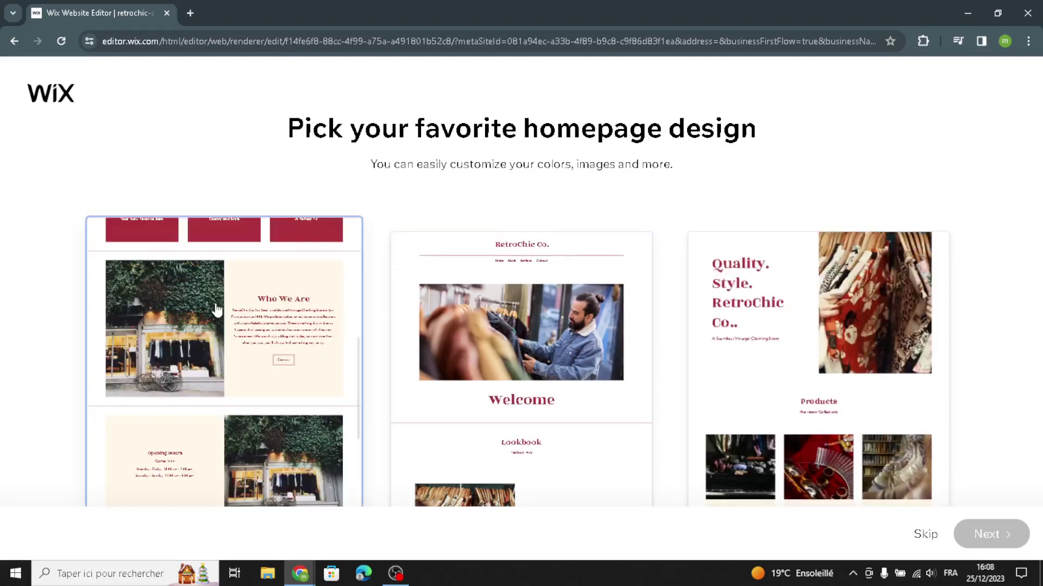
# - Choose the homepage design headed "Quality. Style. RetroChic Co.." and open the generated site in the editor
pyautogui.click(216, 307)
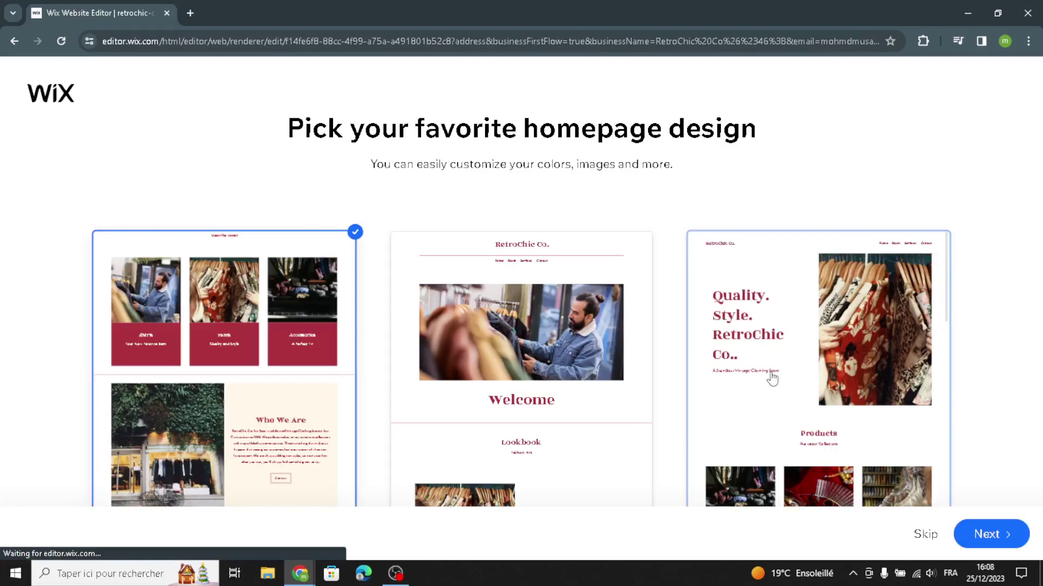
pyautogui.click(772, 378)
pyautogui.click(957, 522)
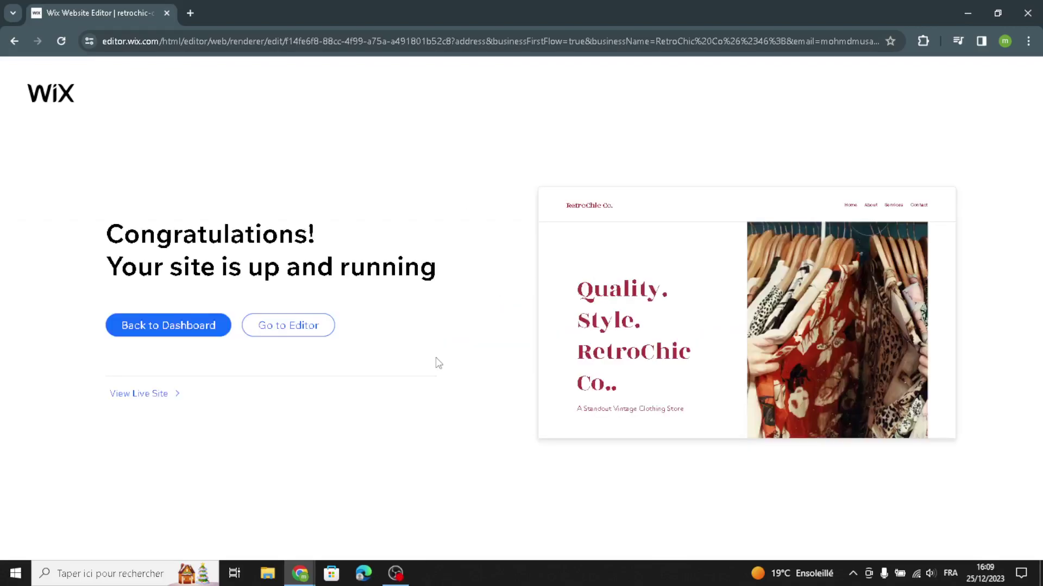
pyautogui.click(293, 328)
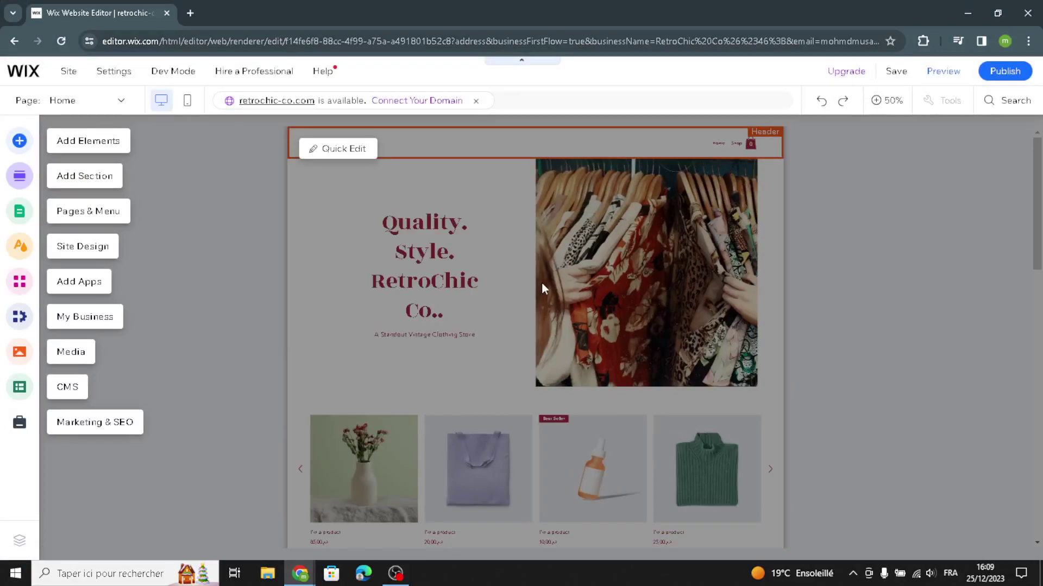
# - Examine the text and image elements that can be added, including titles, paragraphs, text masks and free Wix illustrations
pyautogui.click(96, 143)
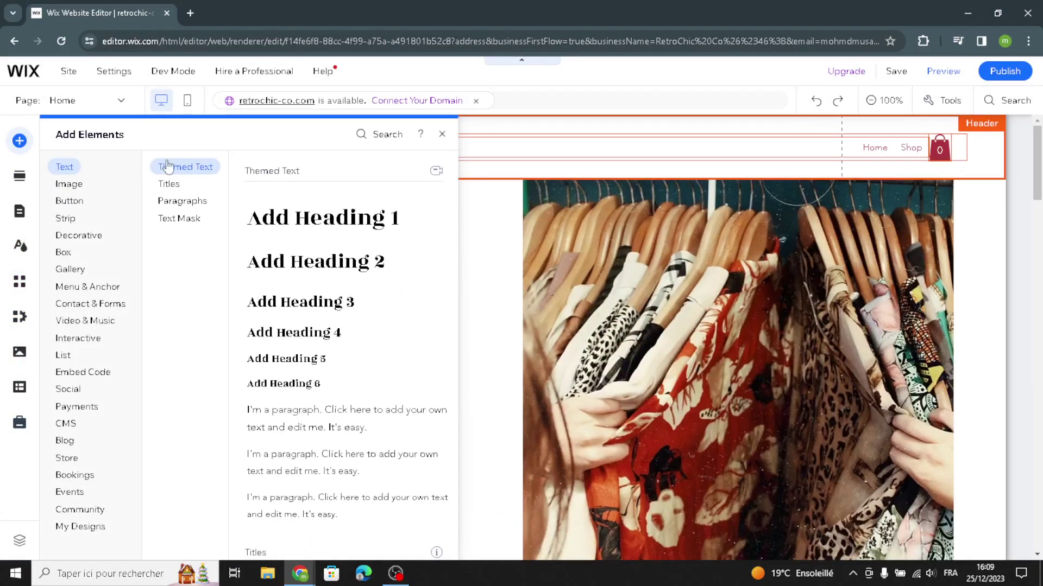
pyautogui.click(169, 183)
pyautogui.click(179, 202)
pyautogui.click(176, 218)
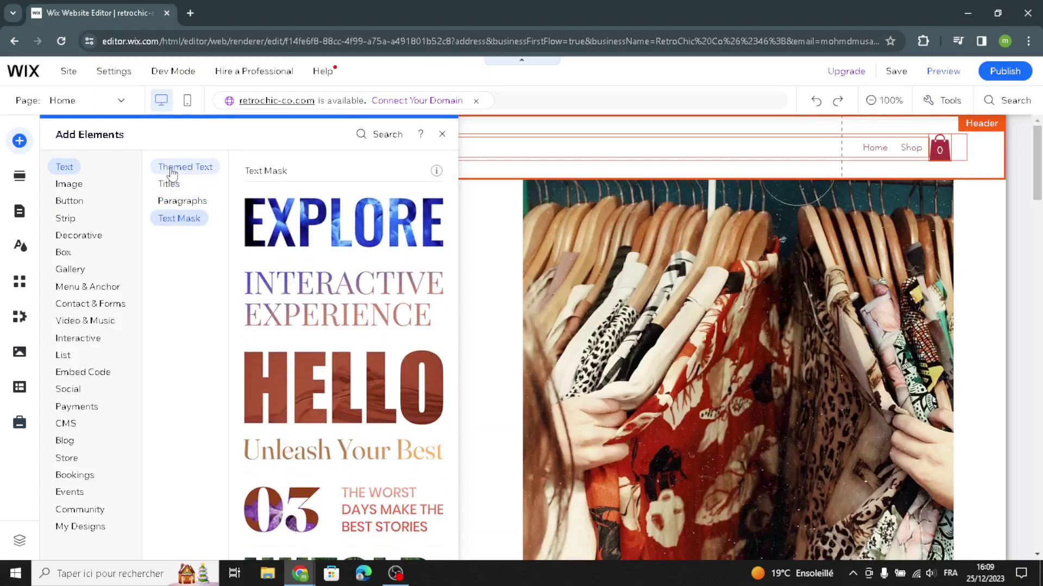
pyautogui.click(171, 171)
pyautogui.click(170, 184)
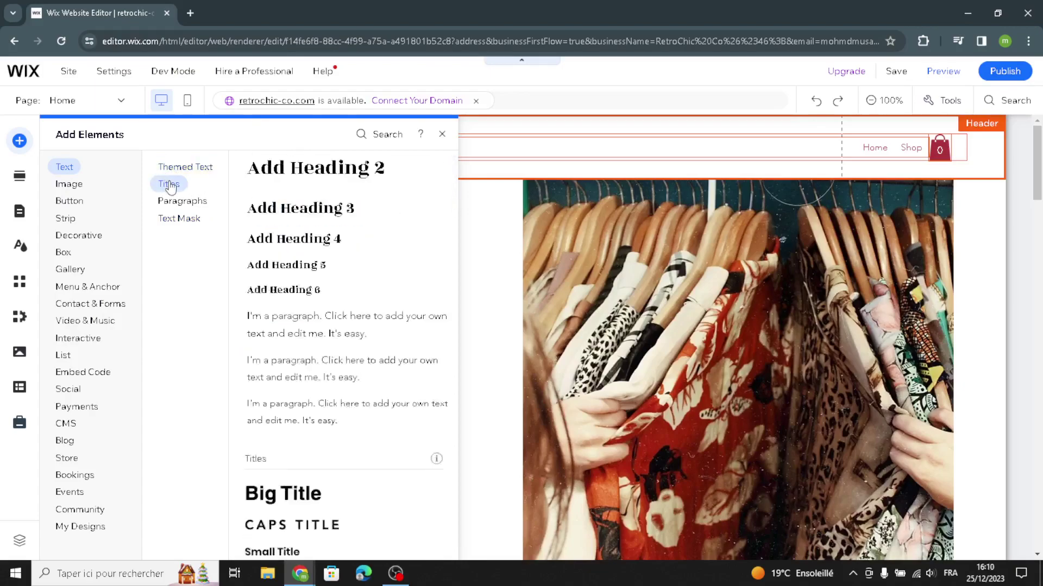
pyautogui.click(70, 185)
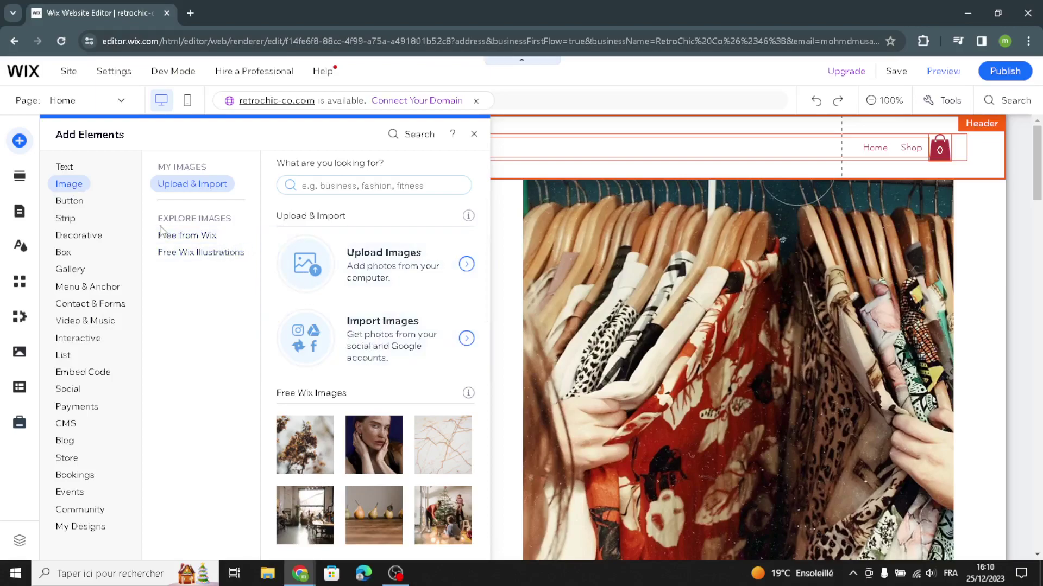
pyautogui.click(185, 235)
pyautogui.click(190, 254)
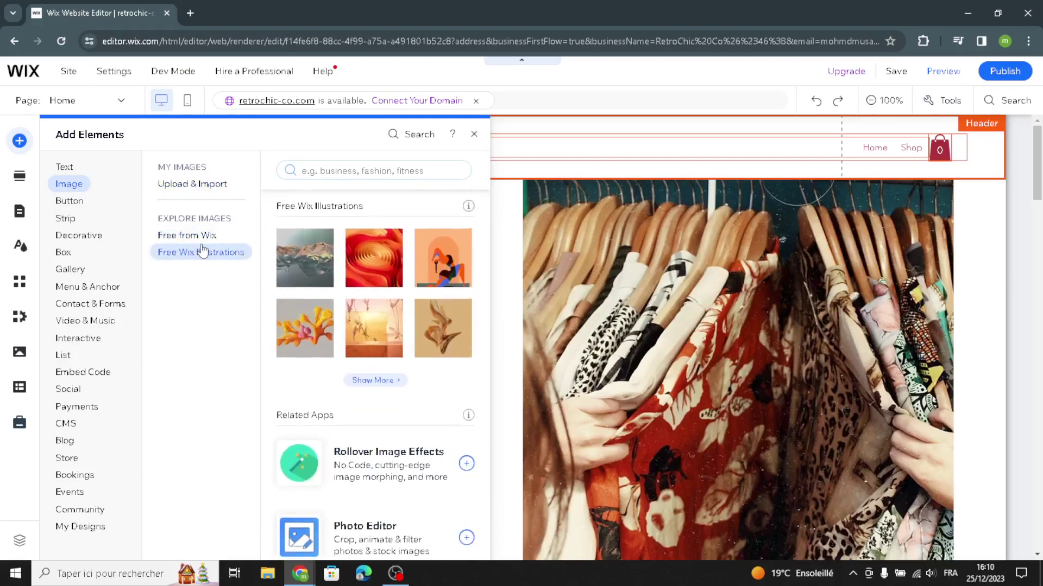
# - Examine the button and decorative elements that can be added, including icon buttons, basic shapes, arrows, and horizontal and vertical lines
pyautogui.click(69, 203)
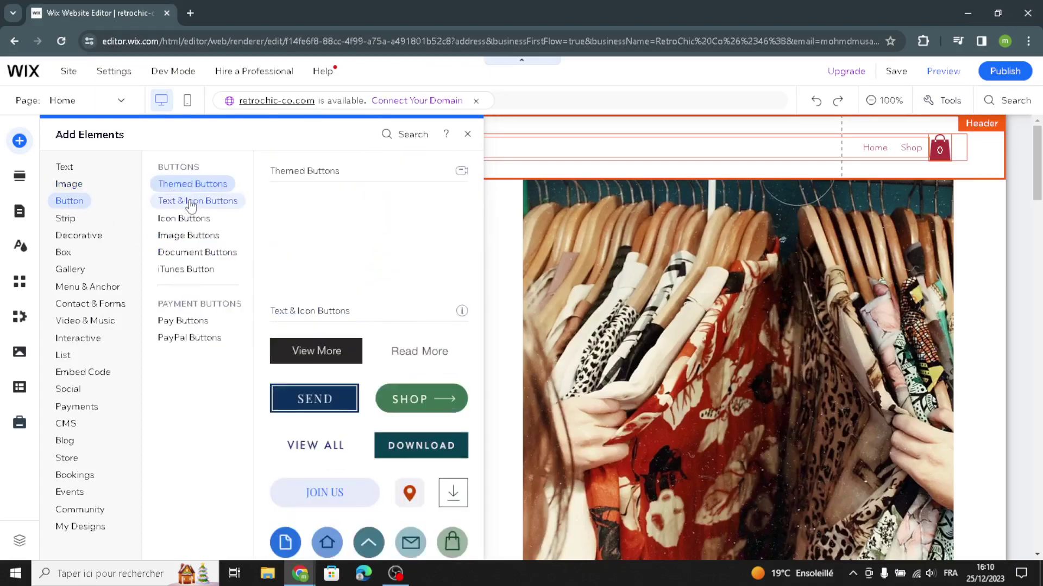
pyautogui.click(184, 201)
pyautogui.click(178, 220)
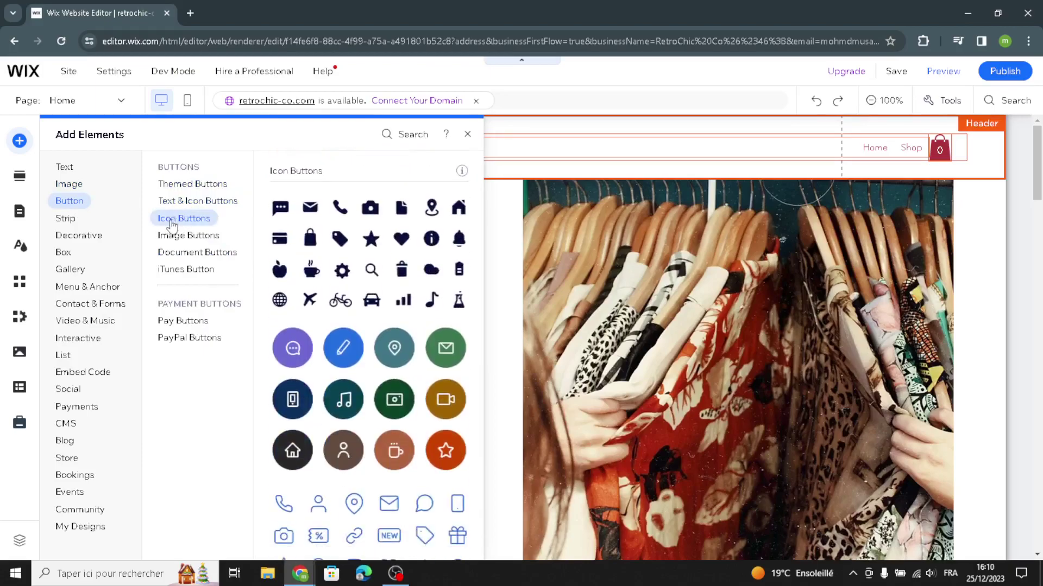
pyautogui.click(81, 236)
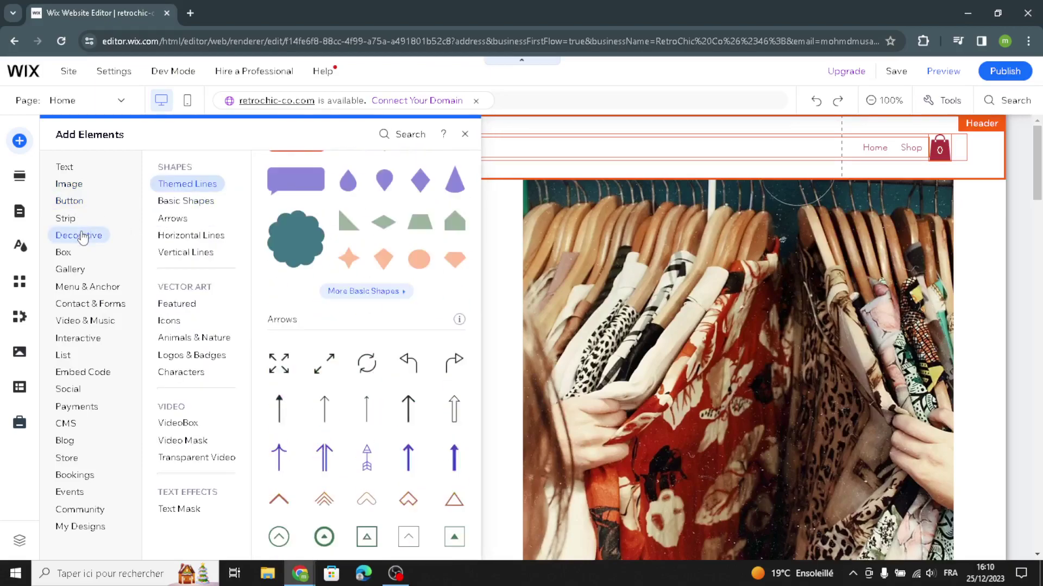
pyautogui.click(198, 190)
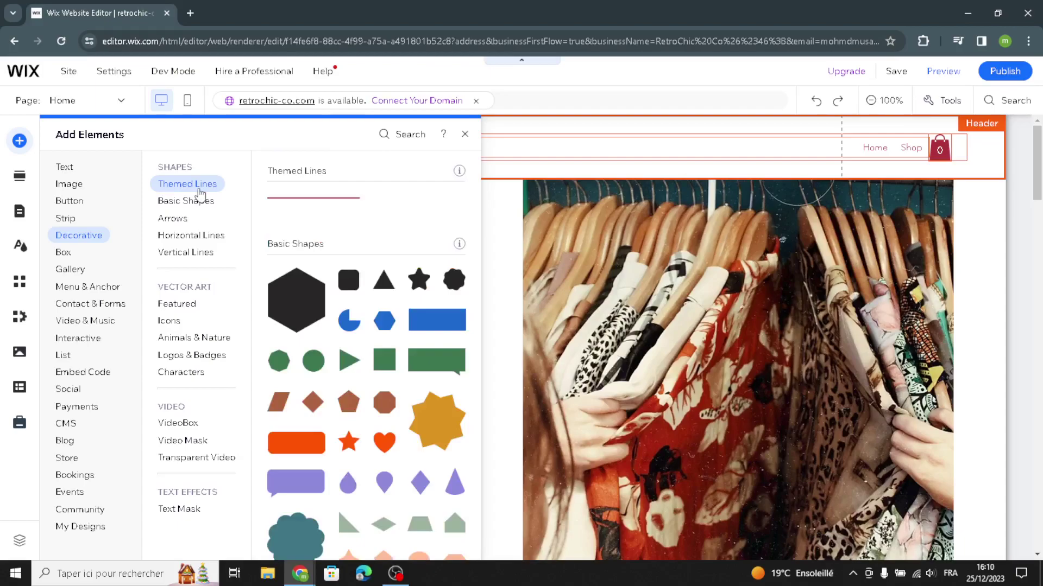
pyautogui.click(185, 201)
pyautogui.click(173, 218)
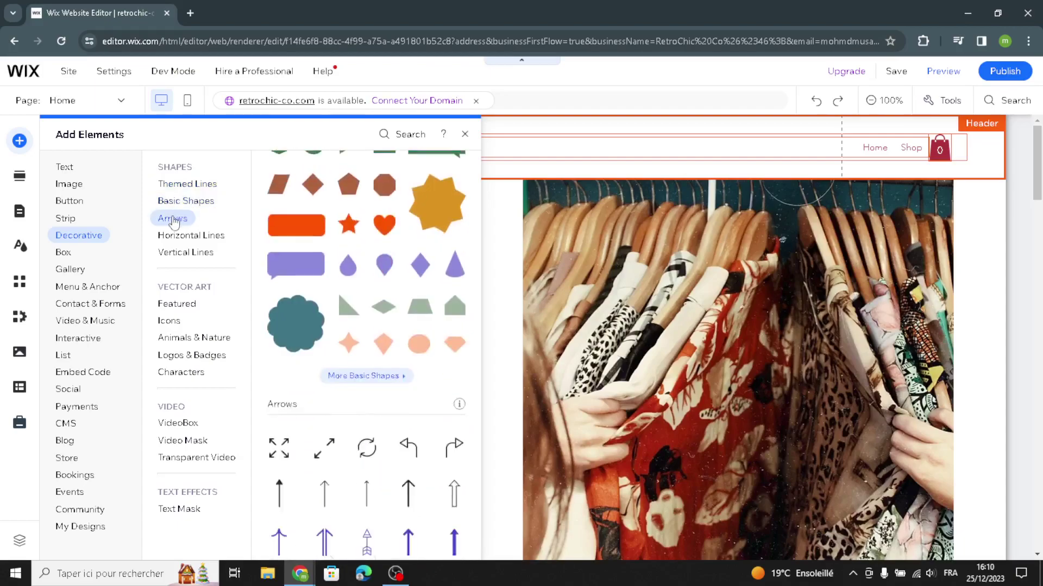
pyautogui.click(172, 239)
pyautogui.click(184, 253)
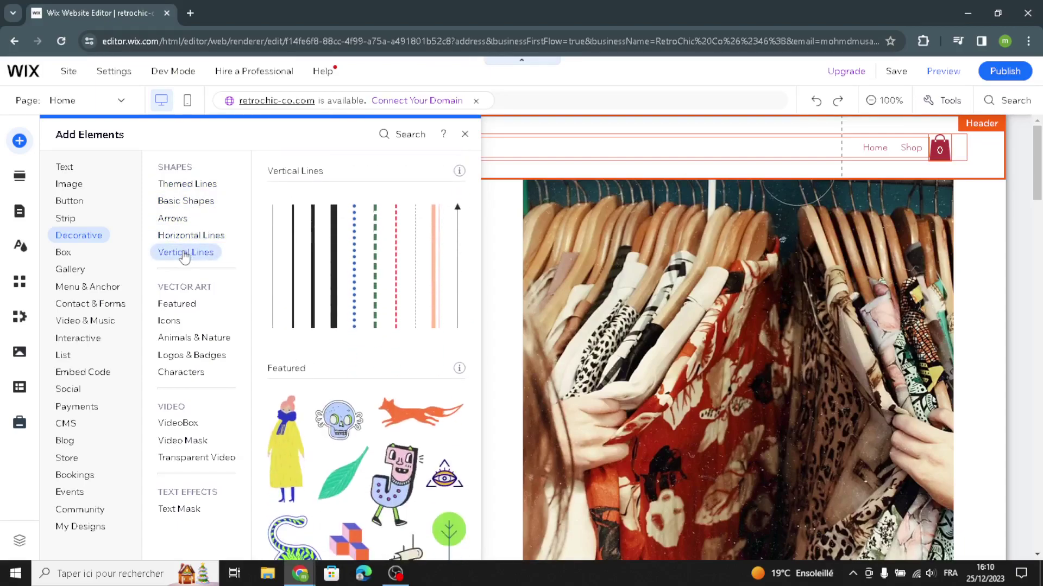
pyautogui.click(179, 236)
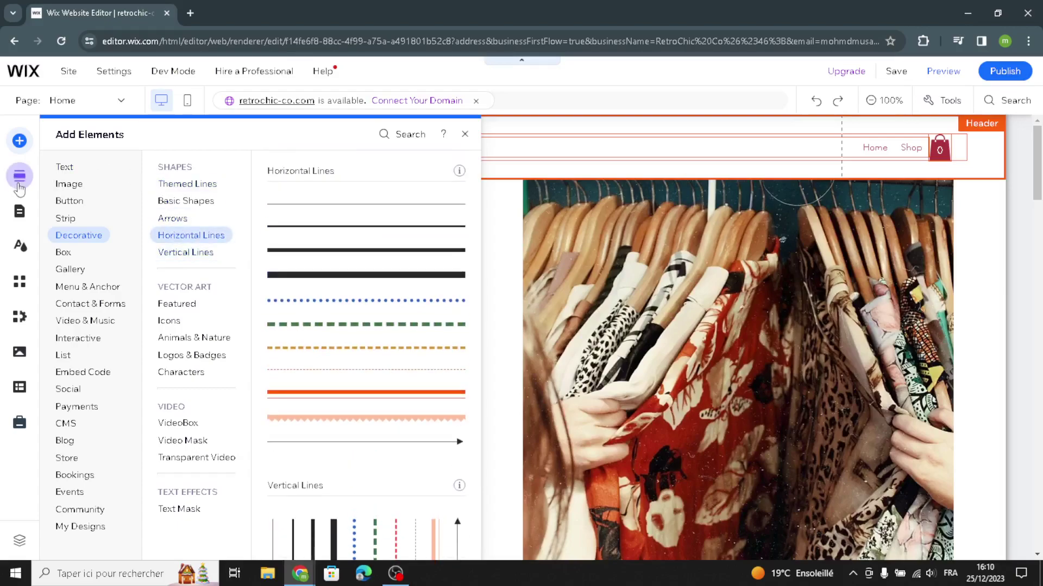
# - Examine the section templates that can be added and the site design options for theme, colors, text, background and transitions
pyautogui.click(18, 182)
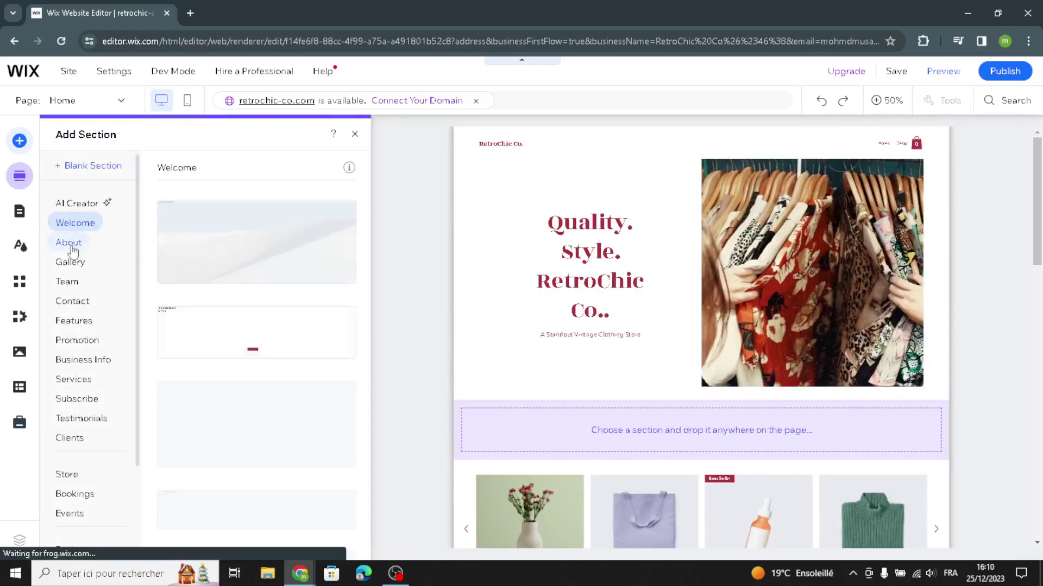
pyautogui.scroll(-2, 77, 331)
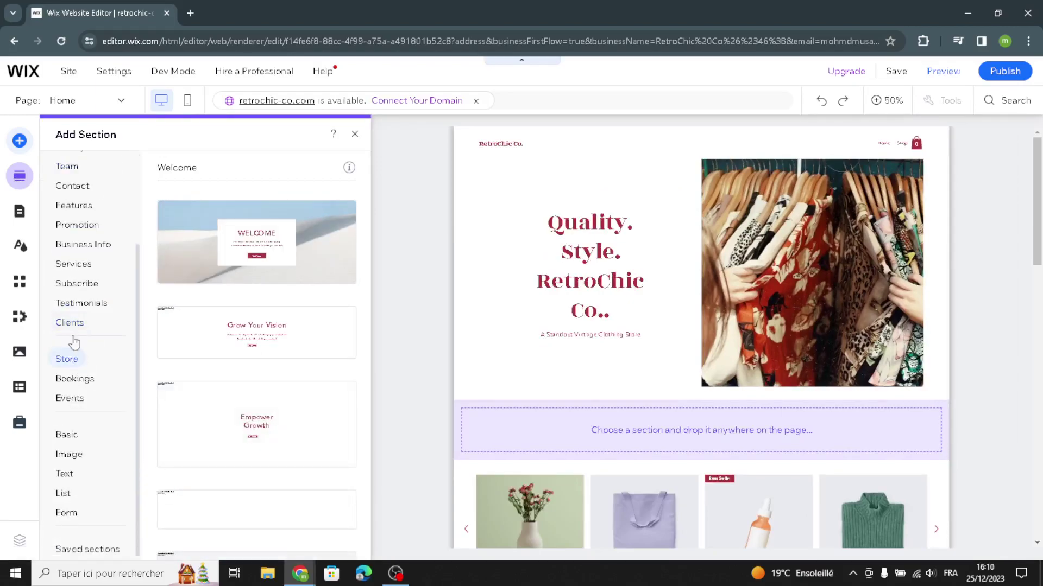
pyautogui.scroll(2, 65, 282)
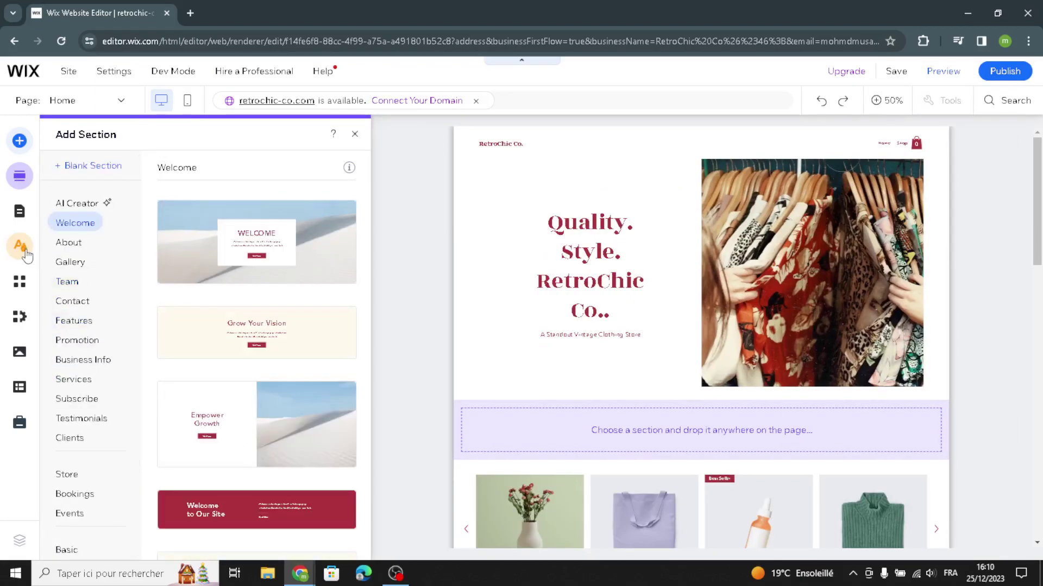
pyautogui.click(26, 255)
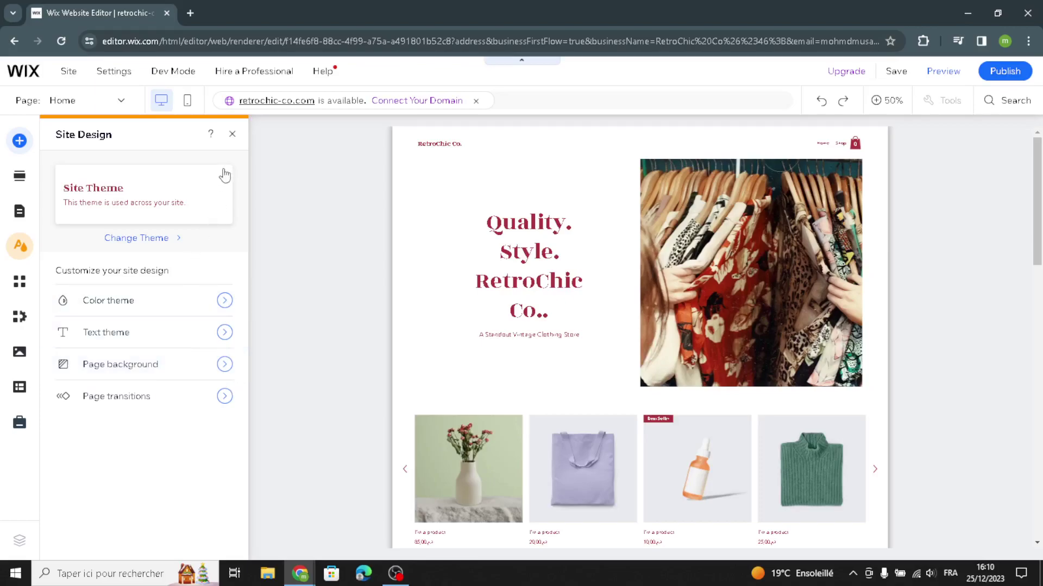
pyautogui.click(232, 134)
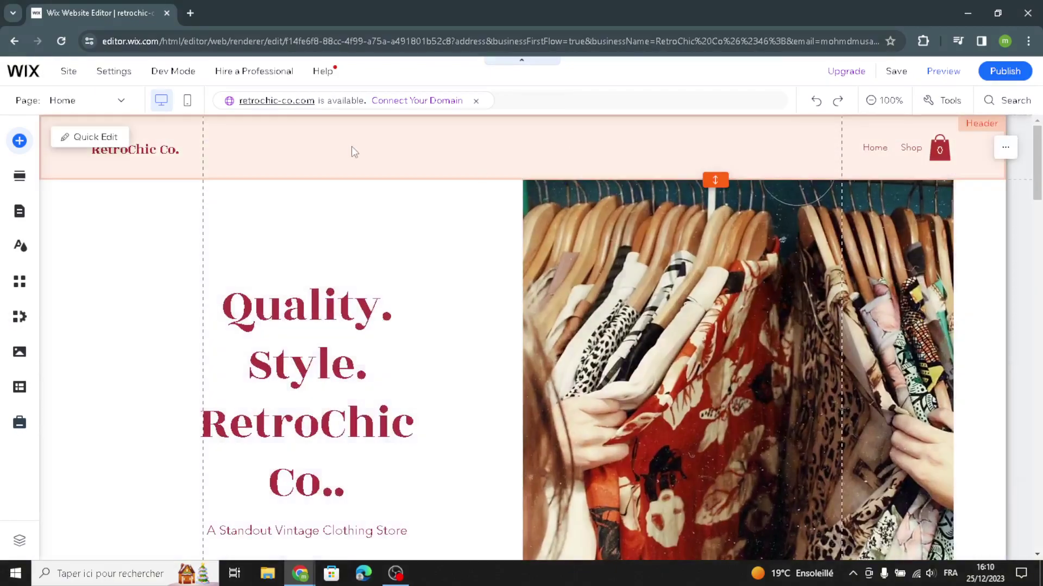
# - Examine the Quick Edit options for the site header and for the Welcome section's backgrounds, title and paragraph
pyautogui.click(351, 145)
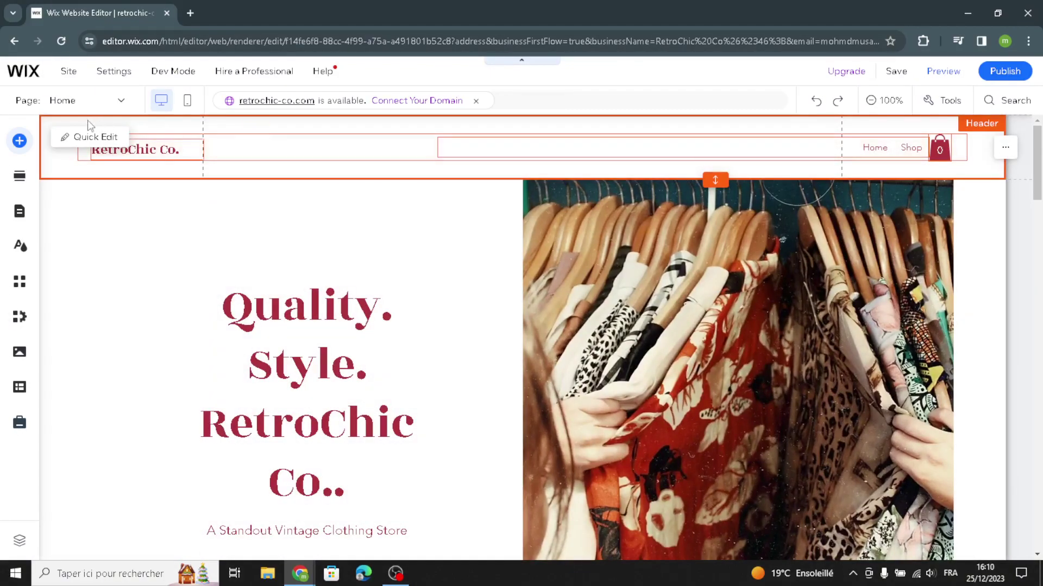
pyautogui.click(94, 135)
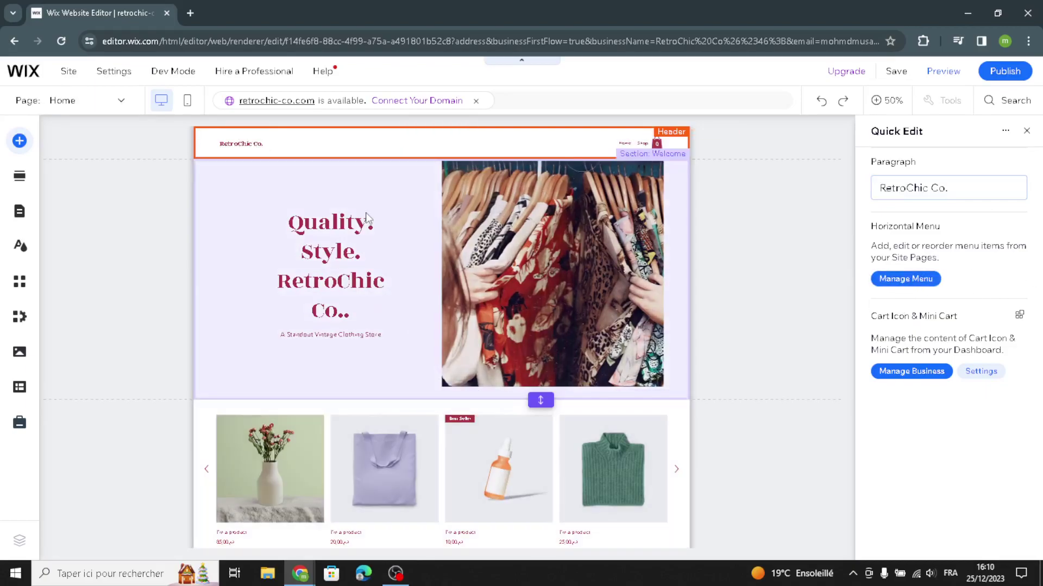
pyautogui.click(387, 238)
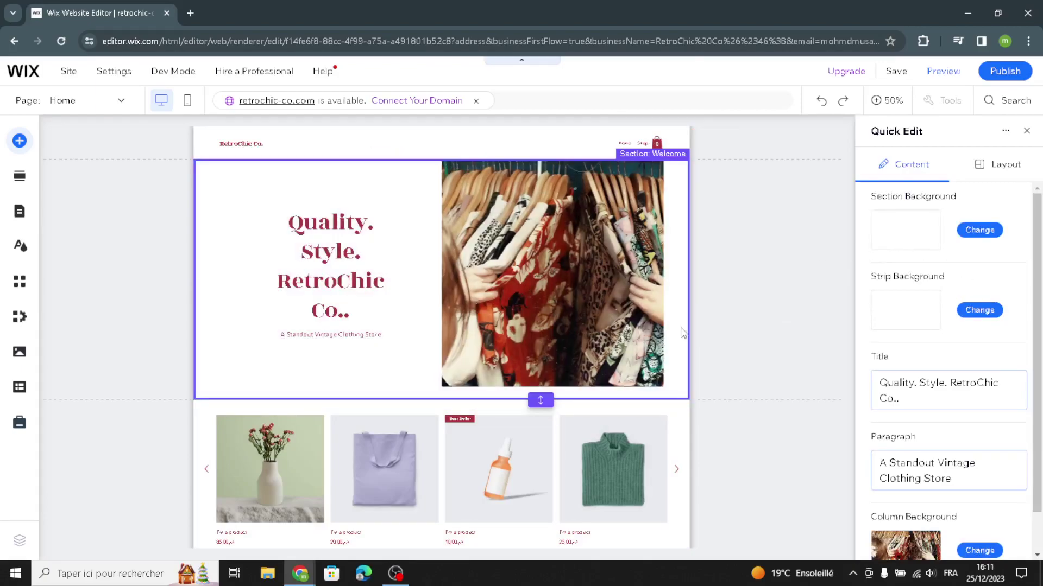
pyautogui.click(978, 233)
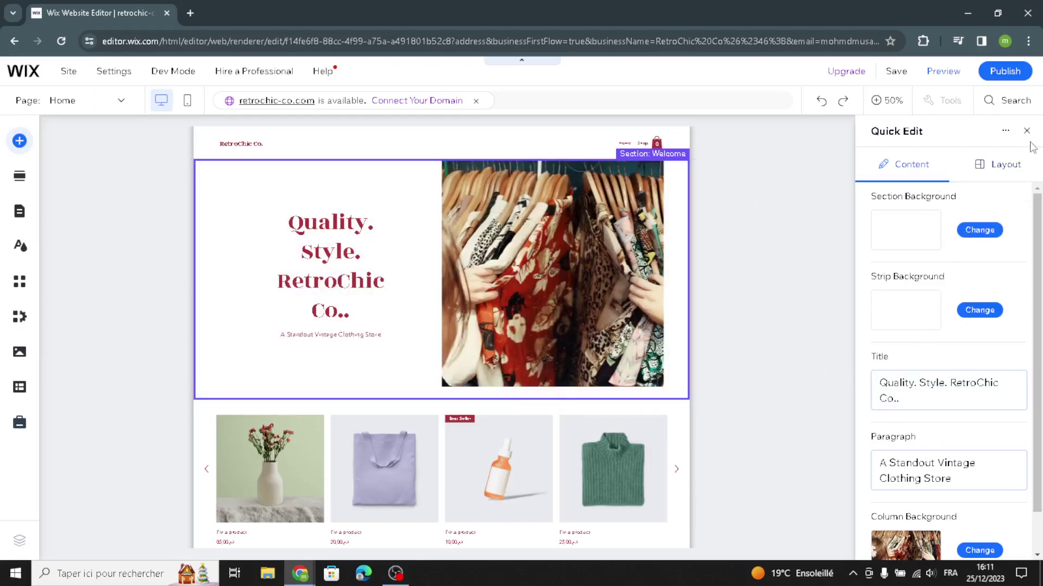
pyautogui.click(352, 340)
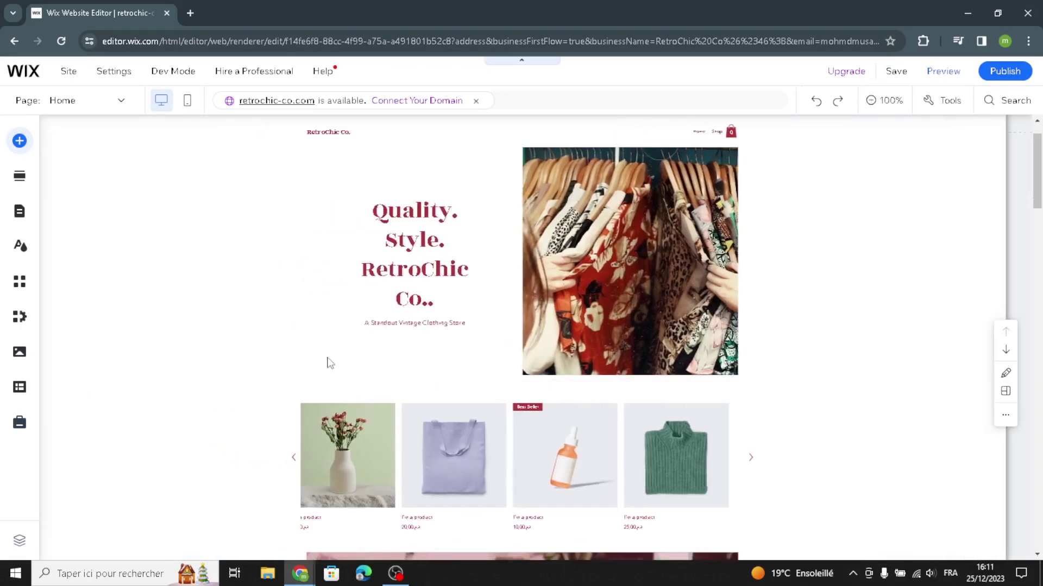
# - Replace the tagline under the homepage title with an AI-generated Welcome section text, made shorter before using it
pyautogui.click(380, 464)
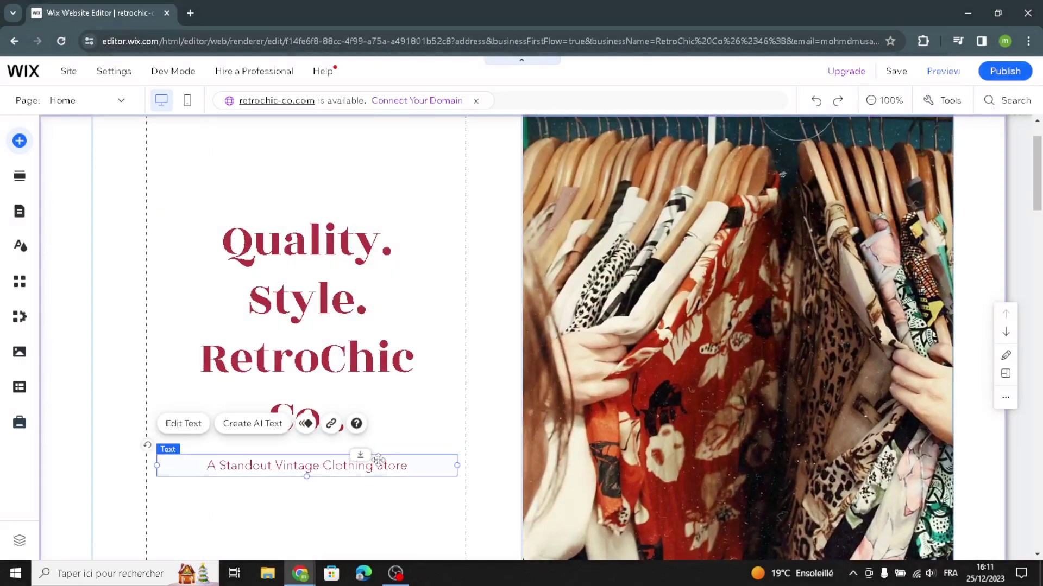
pyautogui.click(250, 426)
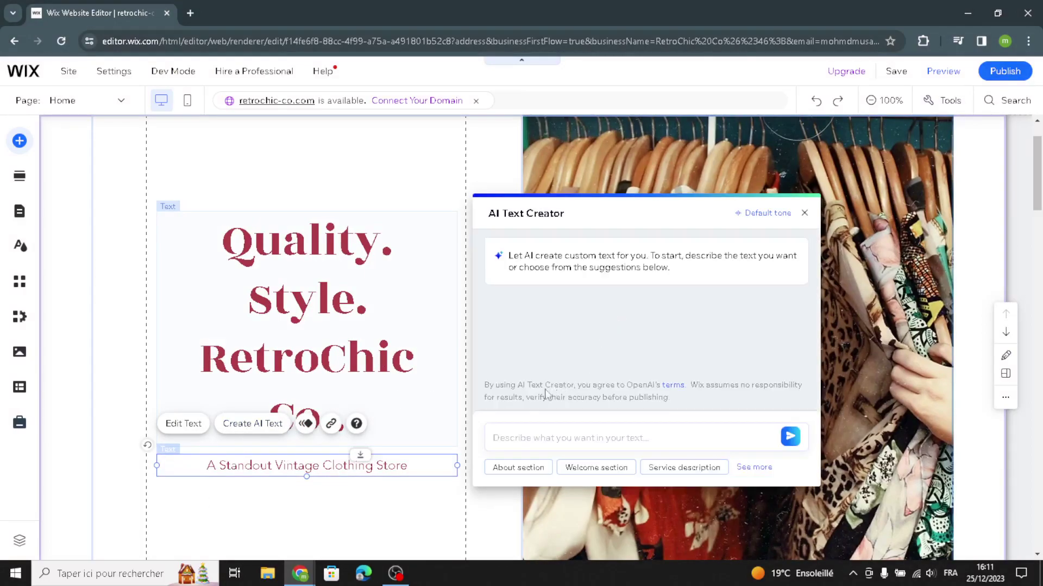
pyautogui.click(600, 467)
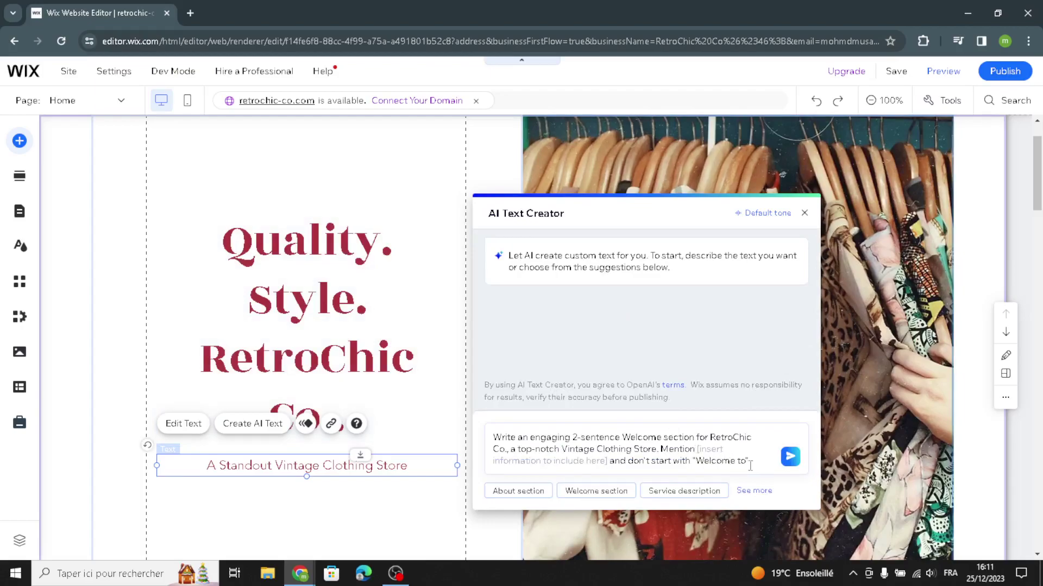
pyautogui.click(788, 457)
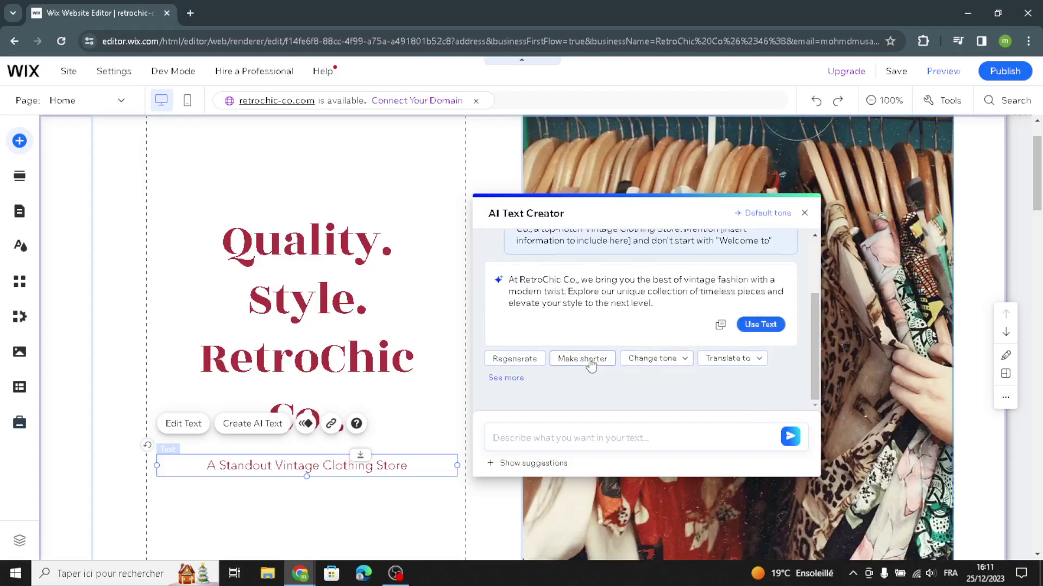
pyautogui.click(593, 360)
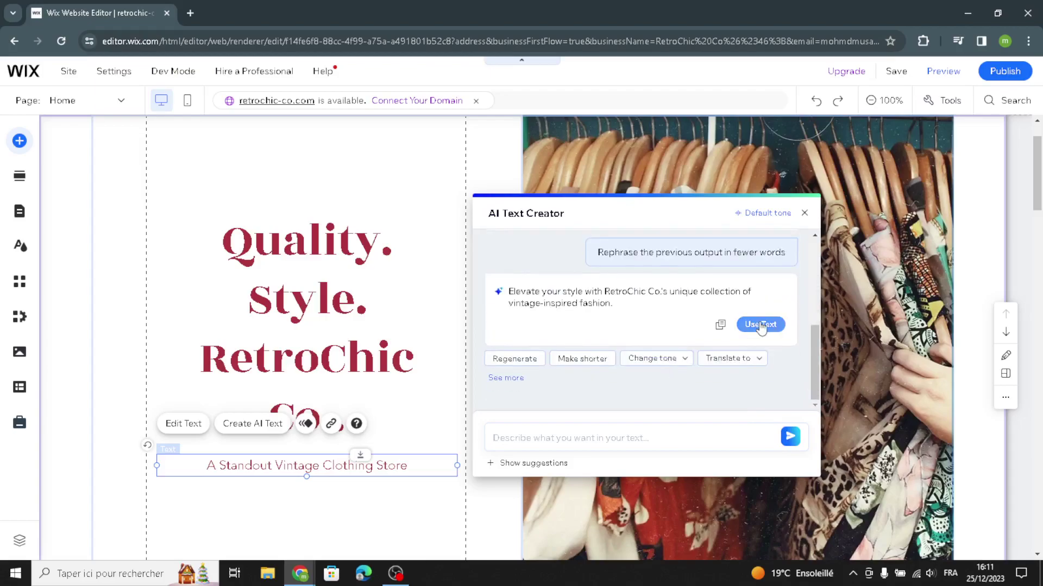
pyautogui.click(760, 325)
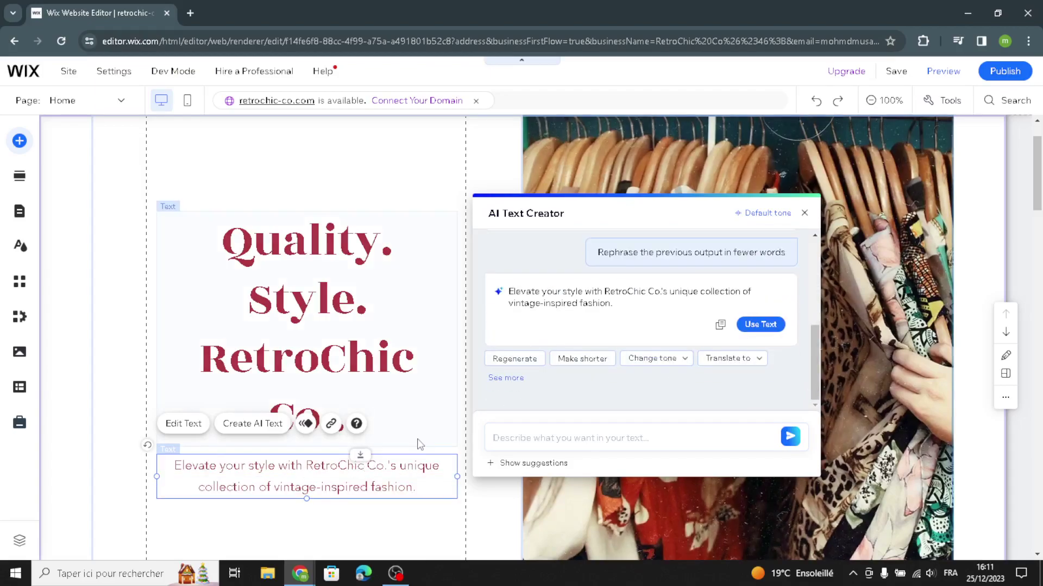
# - Change the new tagline's font to Azeret Mono, keeping the Paragraph 1 style
pyautogui.click(191, 427)
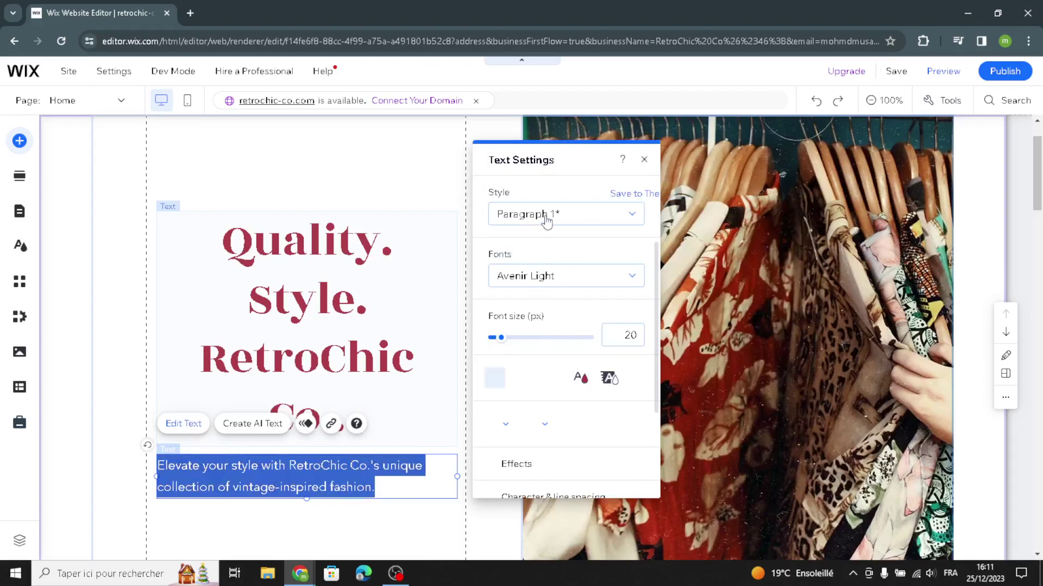
pyautogui.click(545, 215)
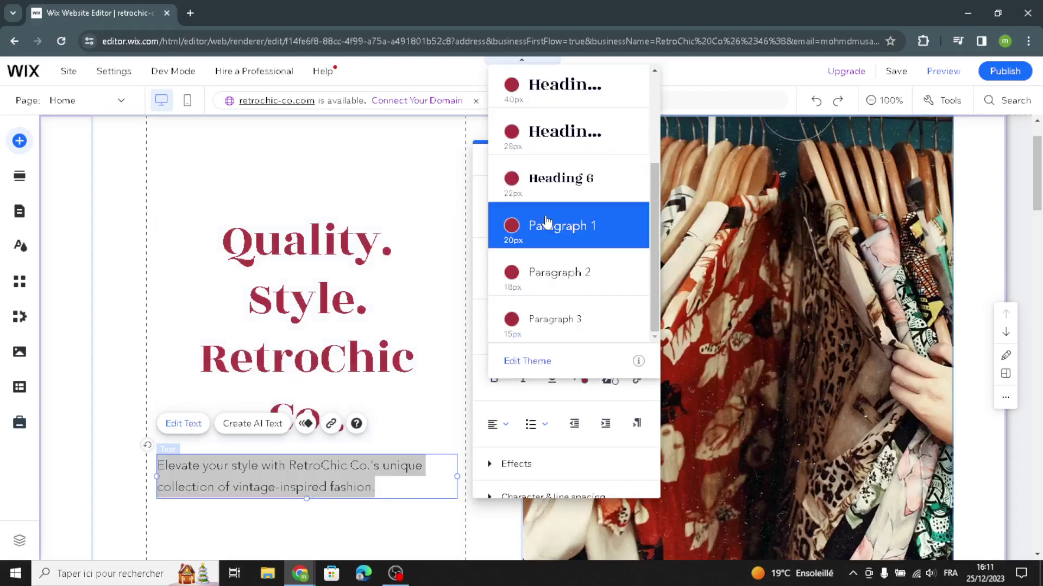
pyautogui.click(484, 235)
pyautogui.click(557, 278)
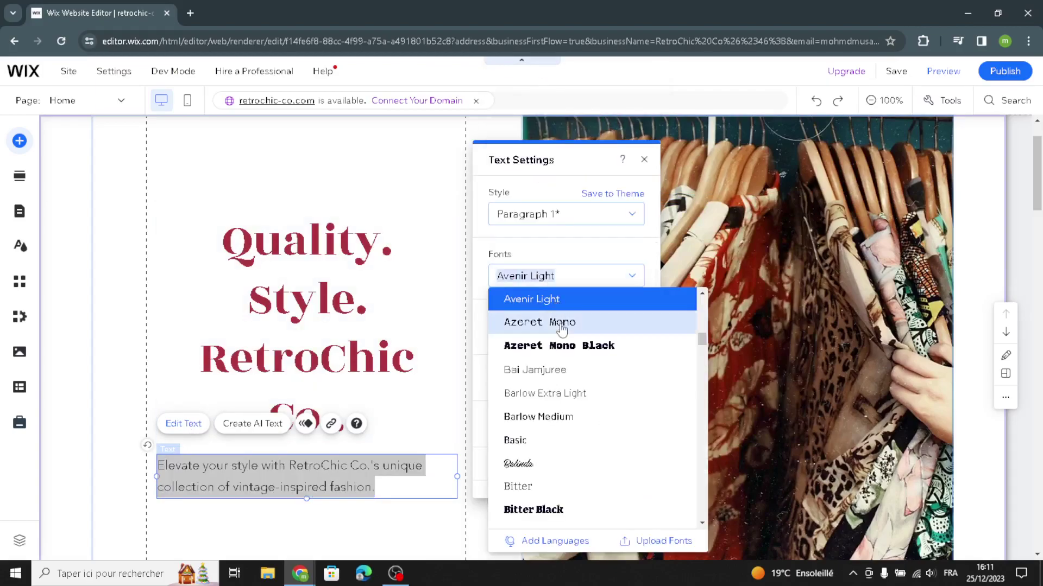
pyautogui.click(554, 319)
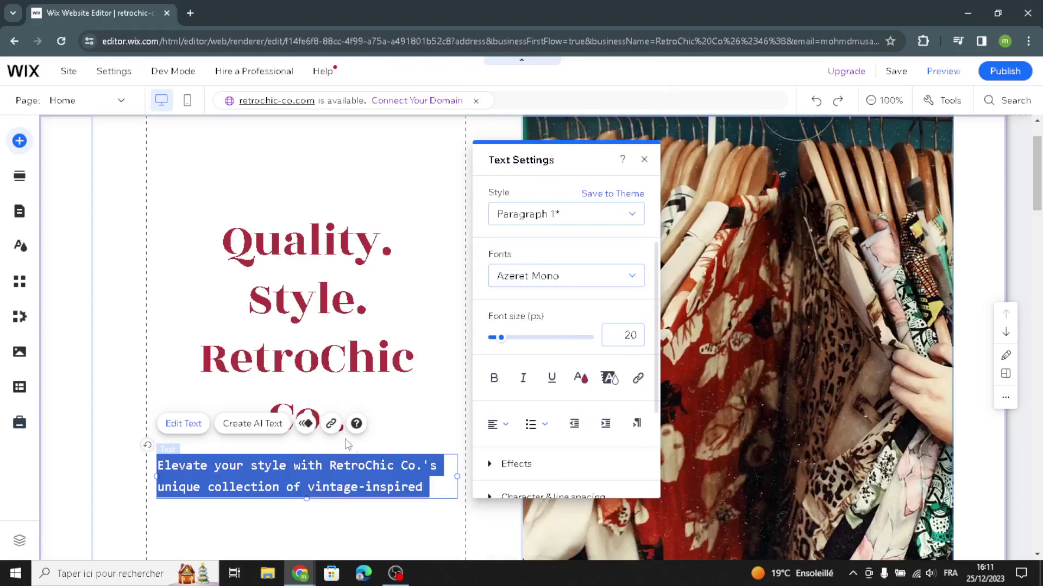
pyautogui.click(180, 321)
pyautogui.scroll(1, 732, 309)
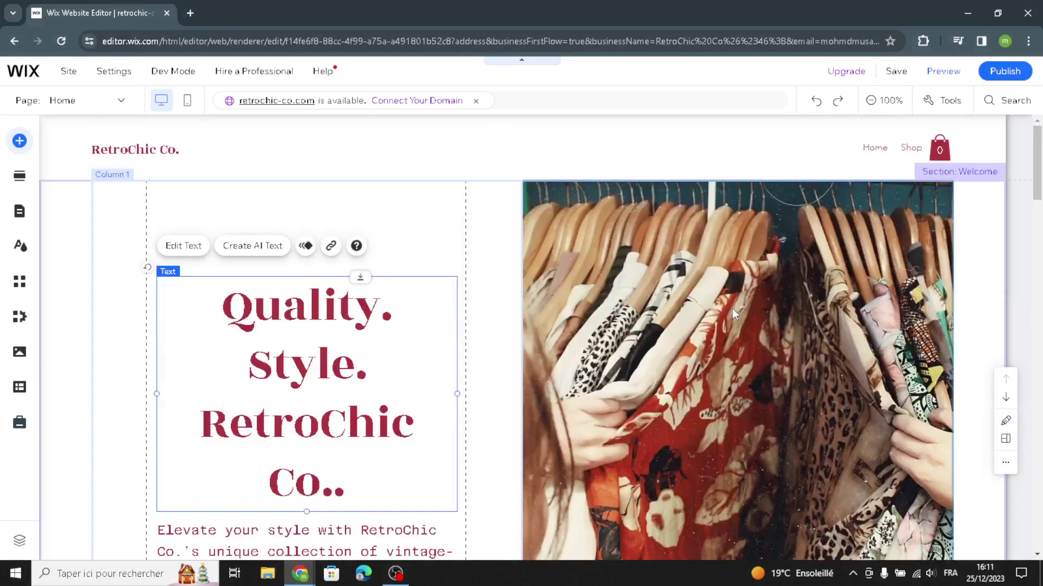
# - Open the image choices for the Welcome section's photo column background and search Media from Wix for "vintage clothing"
pyautogui.click(706, 349)
pyautogui.click(820, 316)
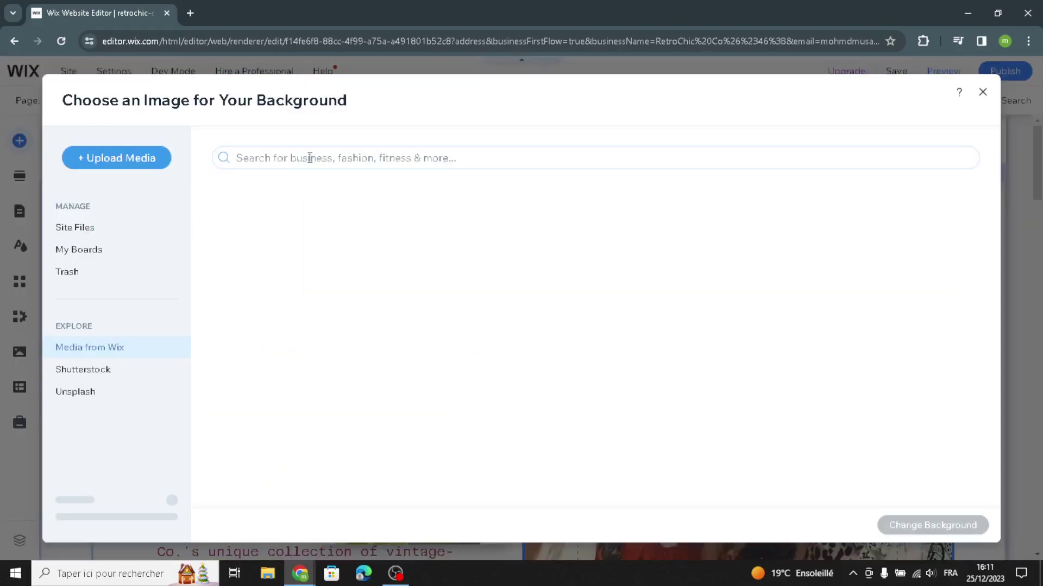
pyautogui.click(318, 155)
pyautogui.write('v')
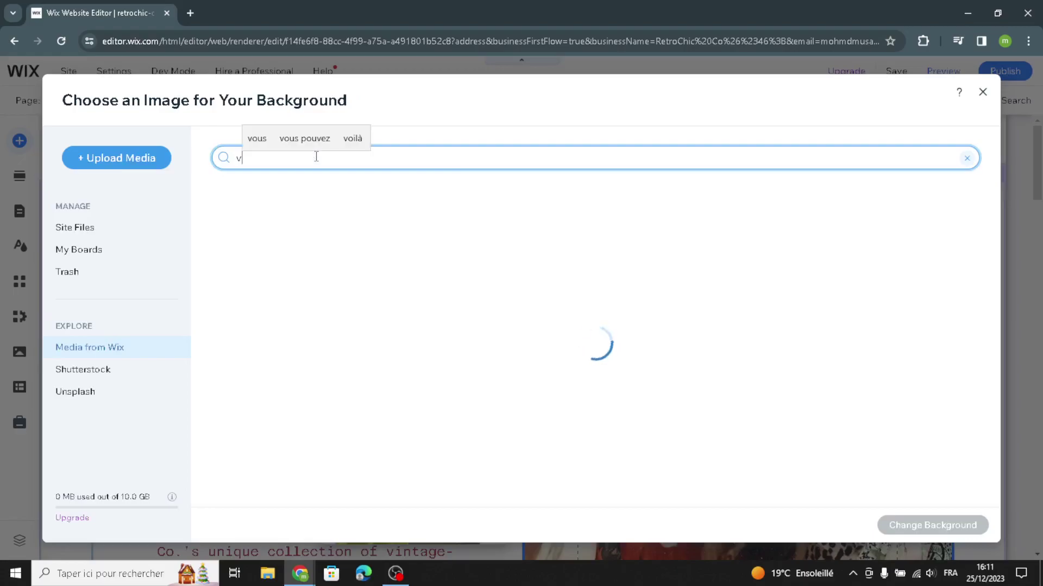
pyautogui.write('intag')
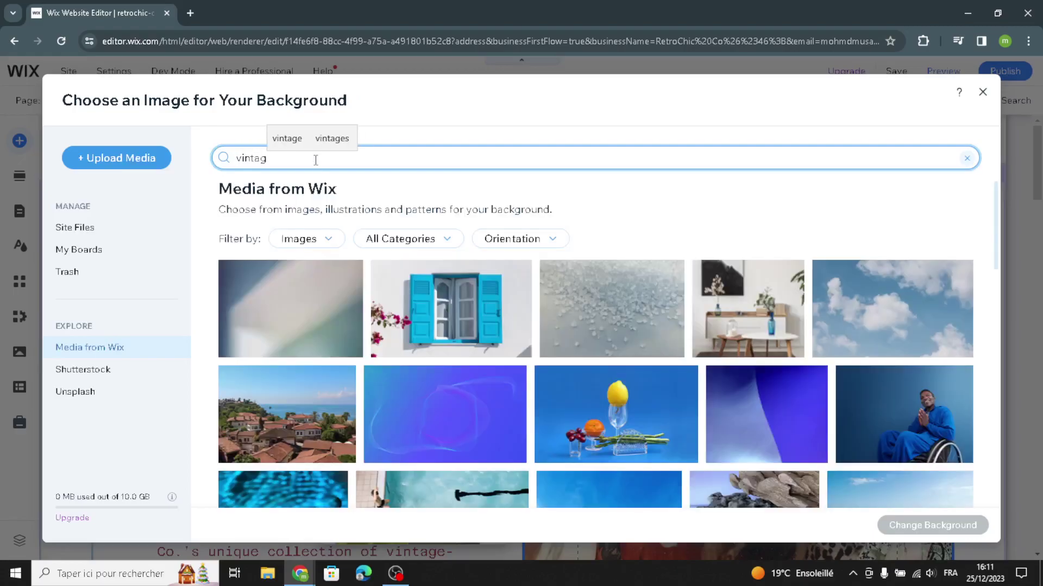
pyautogui.write('e clothing')
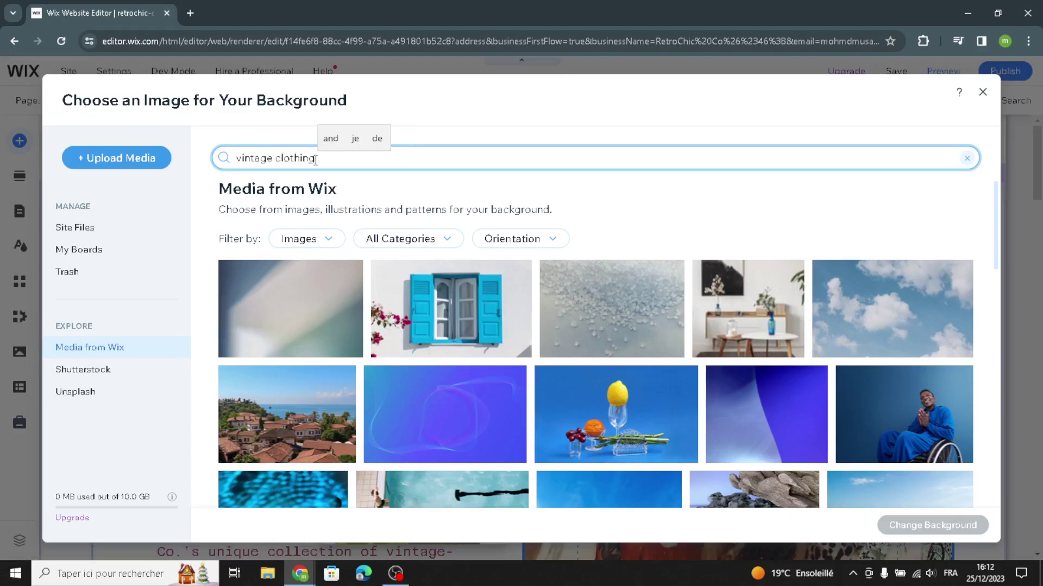
pyautogui.press('Return')
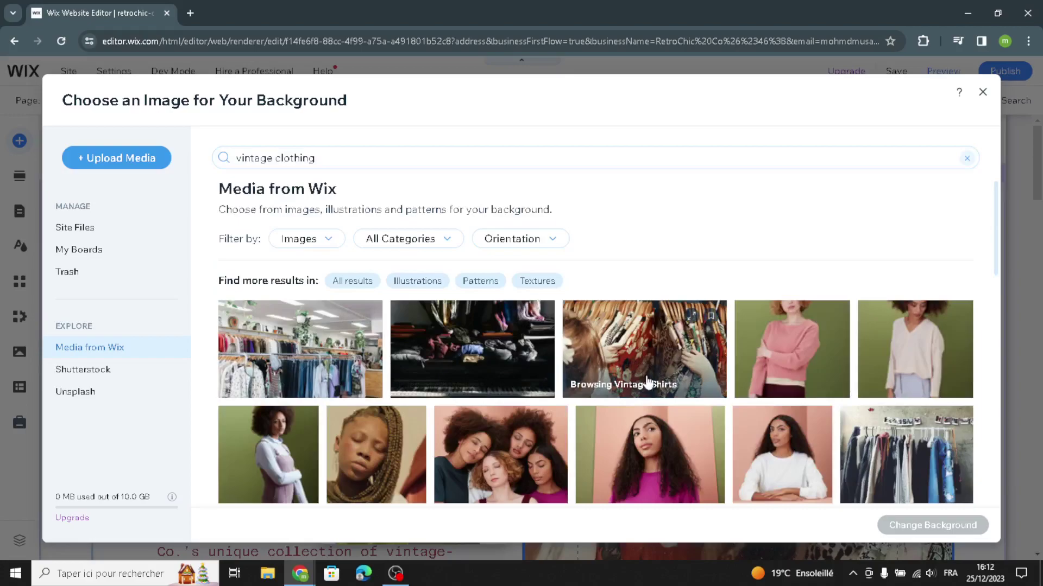
# - Browse the vintage clothing images and apply "Clothing Store Owner" as the column background
pyautogui.scroll(-6, 648, 378)
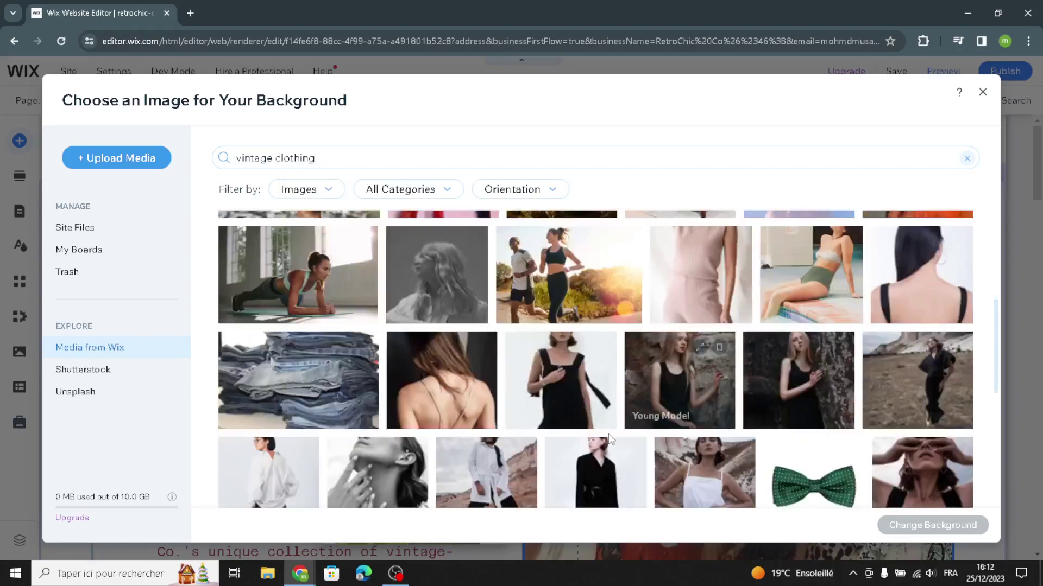
pyautogui.scroll(-2, 610, 437)
pyautogui.scroll(-5, 603, 441)
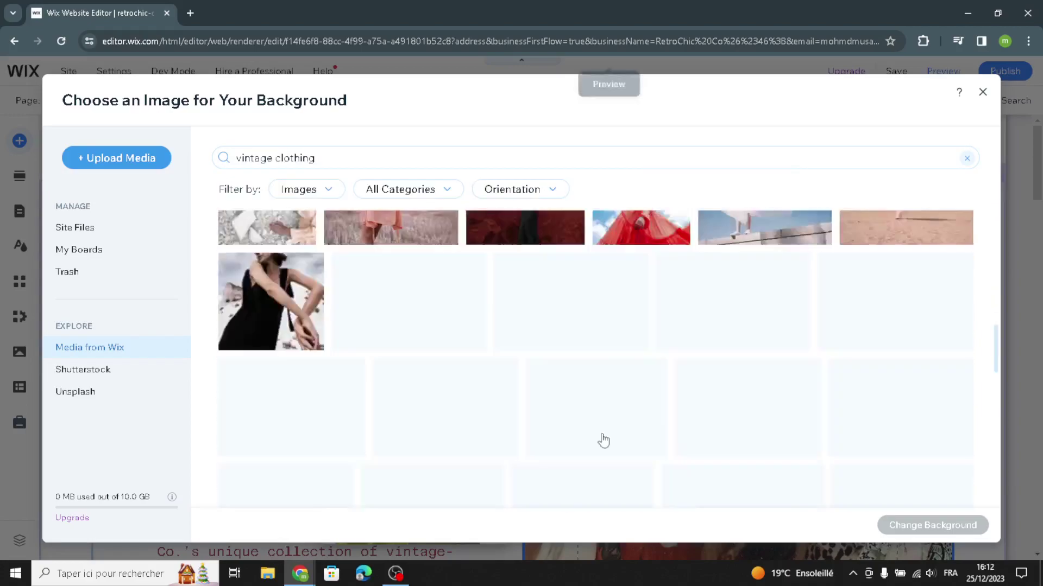
pyautogui.scroll(-2, 603, 441)
pyautogui.scroll(2, 639, 421)
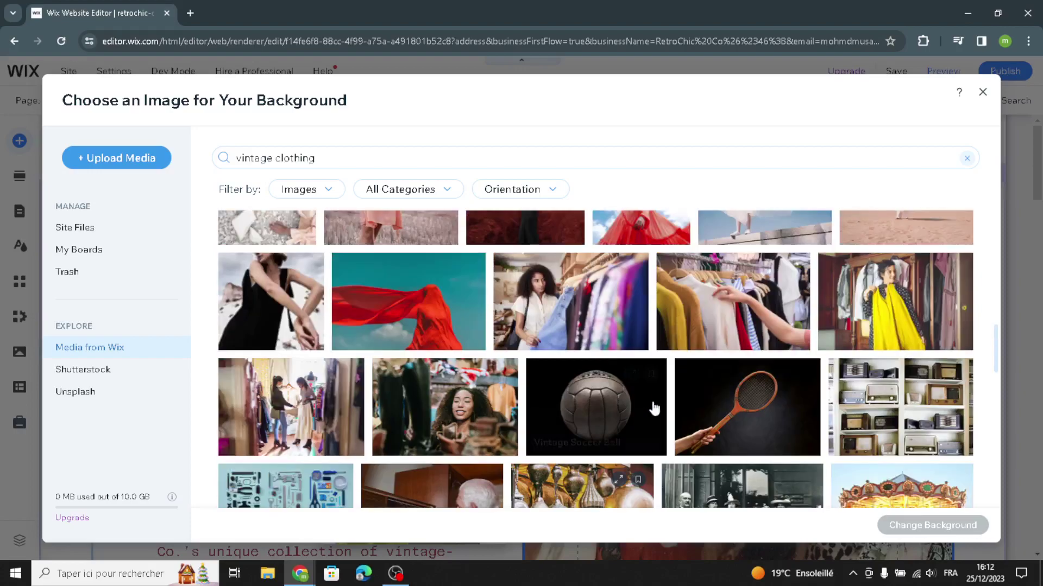
pyautogui.scroll(2, 517, 356)
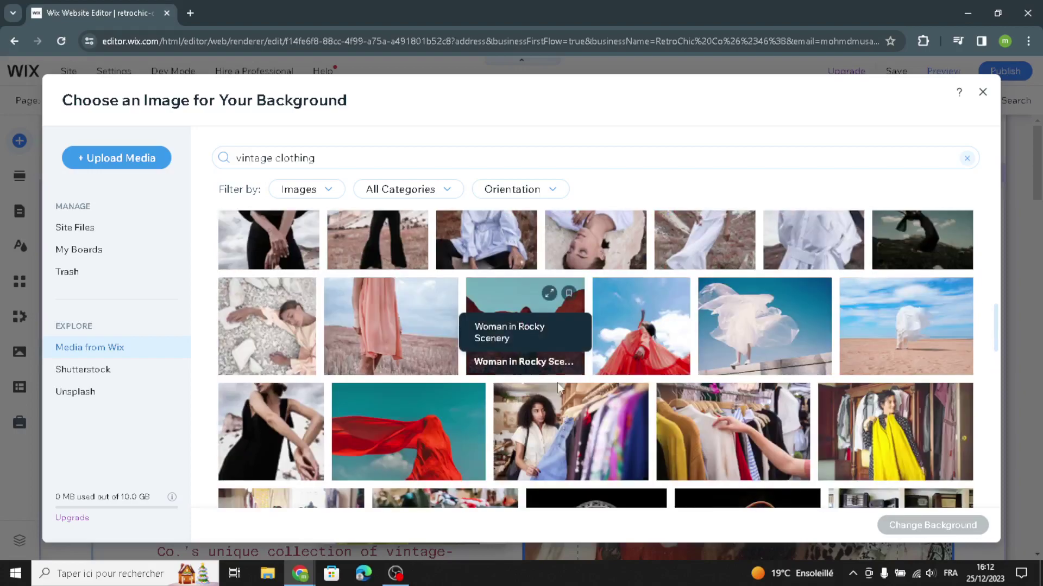
pyautogui.scroll(-8, 559, 399)
pyautogui.scroll(-2, 563, 403)
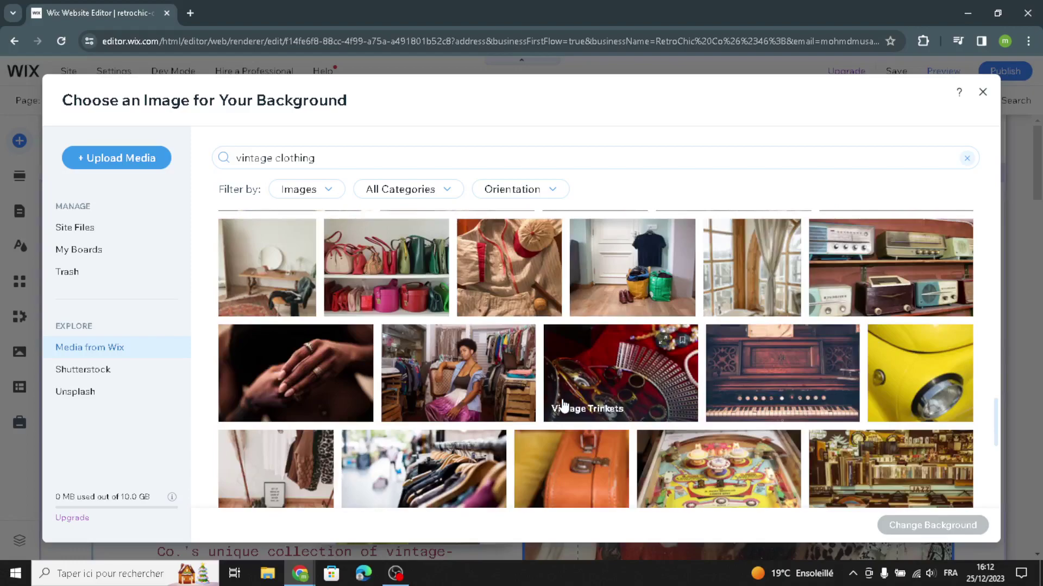
pyautogui.scroll(-2, 543, 411)
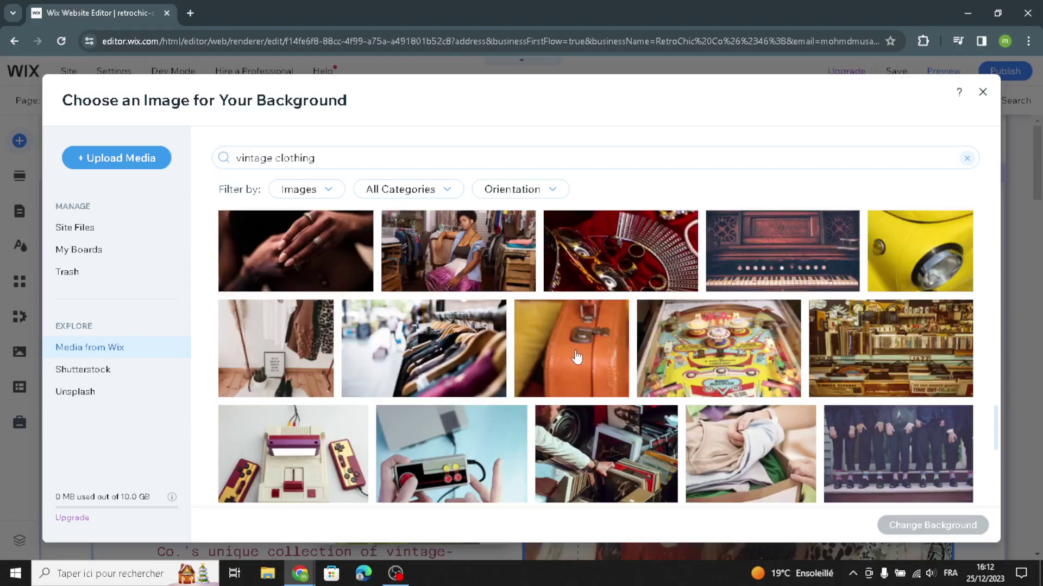
pyautogui.click(479, 251)
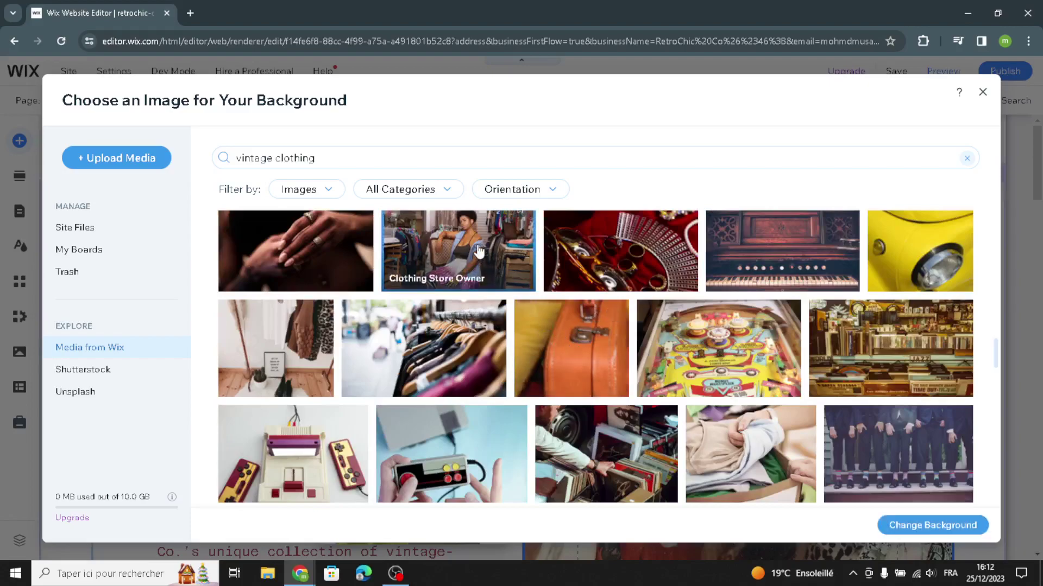
pyautogui.click(906, 526)
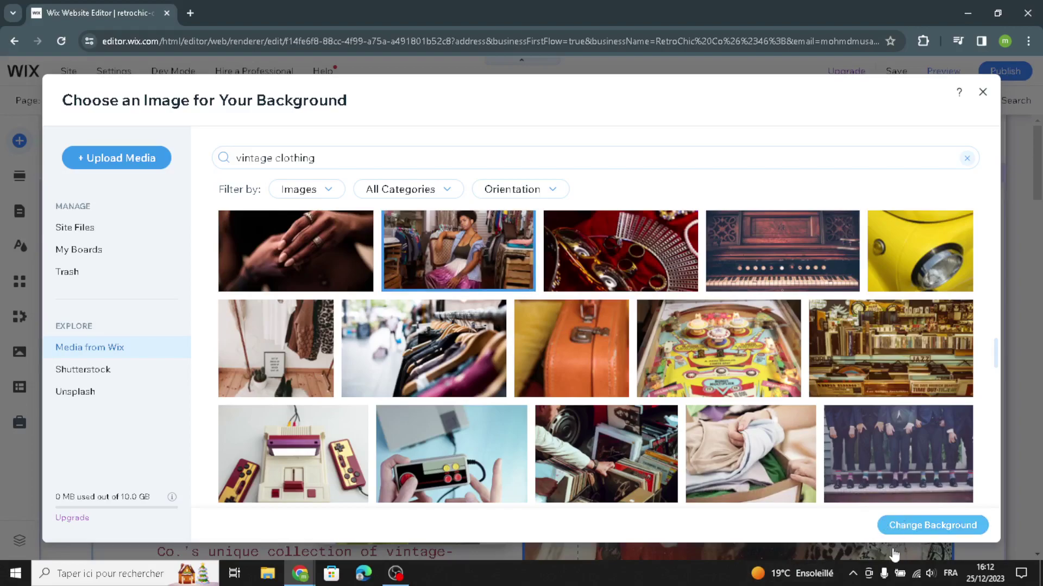
pyautogui.click(892, 527)
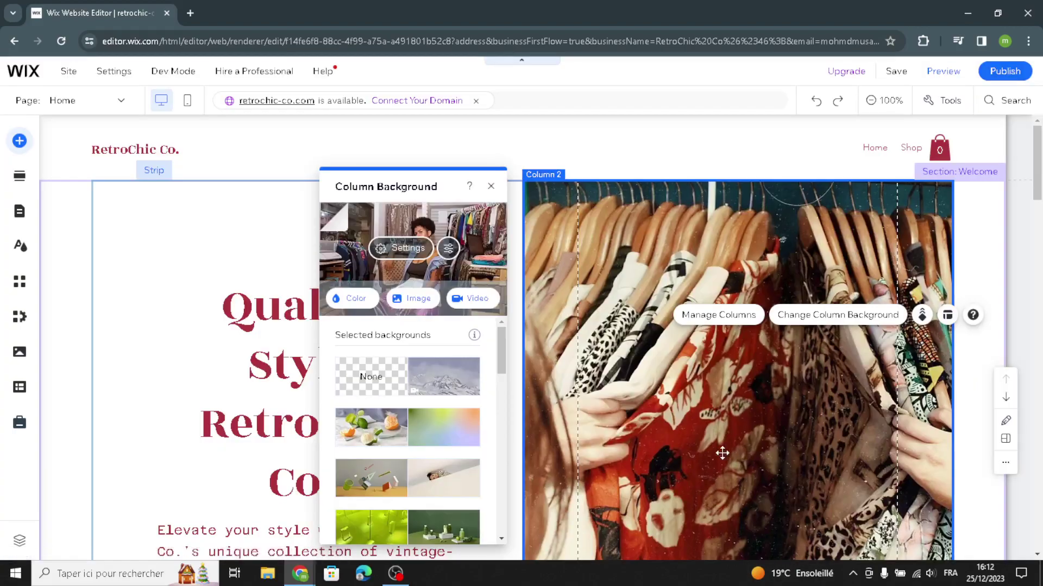
# - Open the store's product management from the homepage's Products section and start a new physical product
pyautogui.scroll(-2, 722, 452)
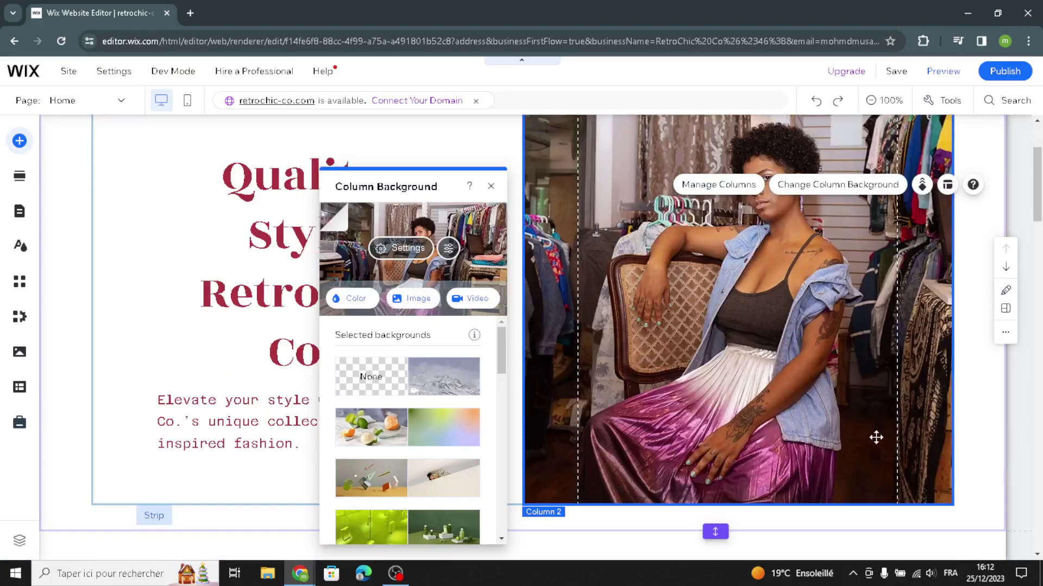
pyautogui.scroll(-4, 876, 438)
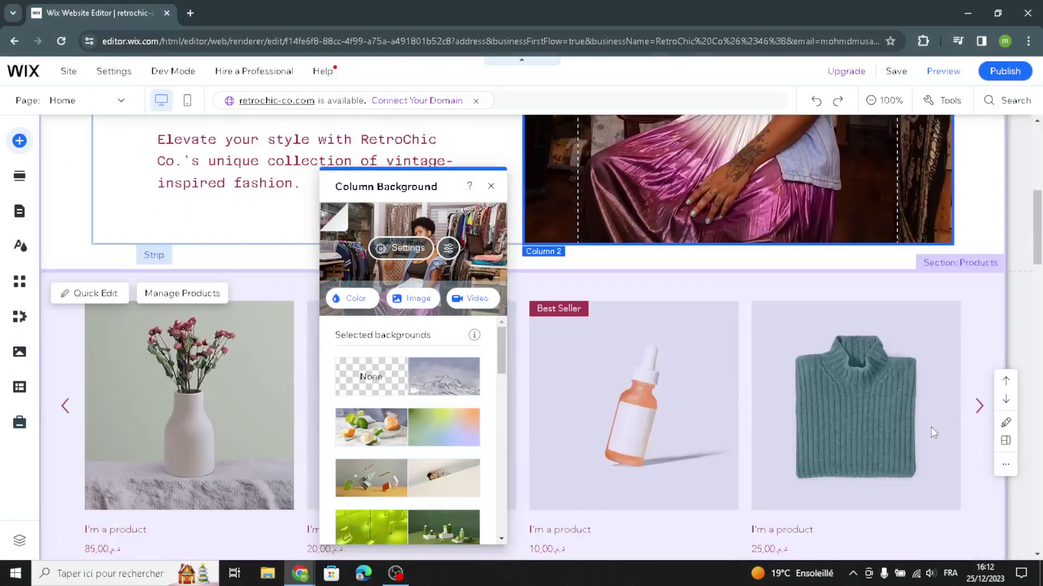
pyautogui.scroll(-1, 498, 436)
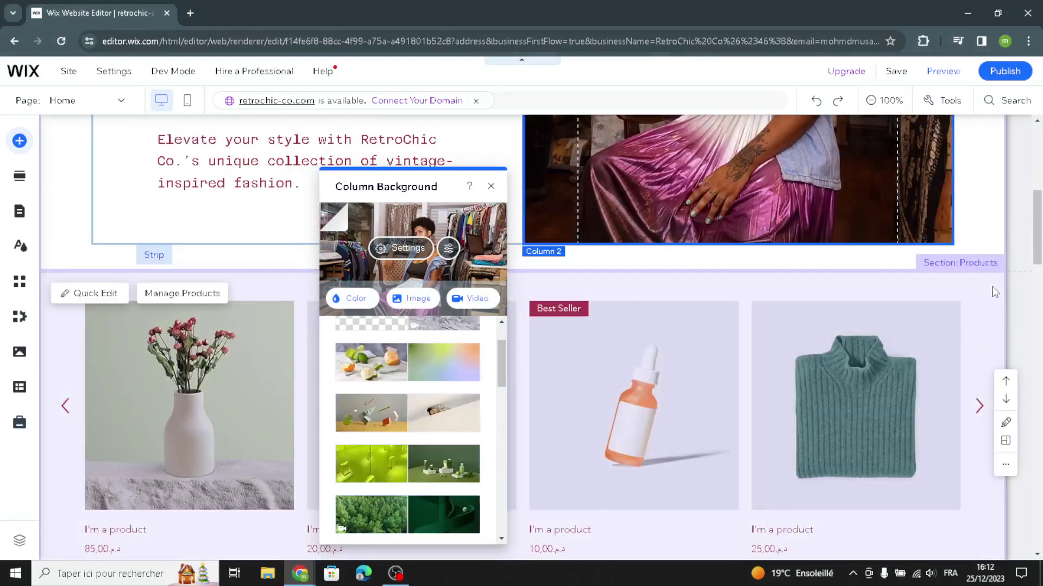
pyautogui.click(315, 361)
pyautogui.click(157, 296)
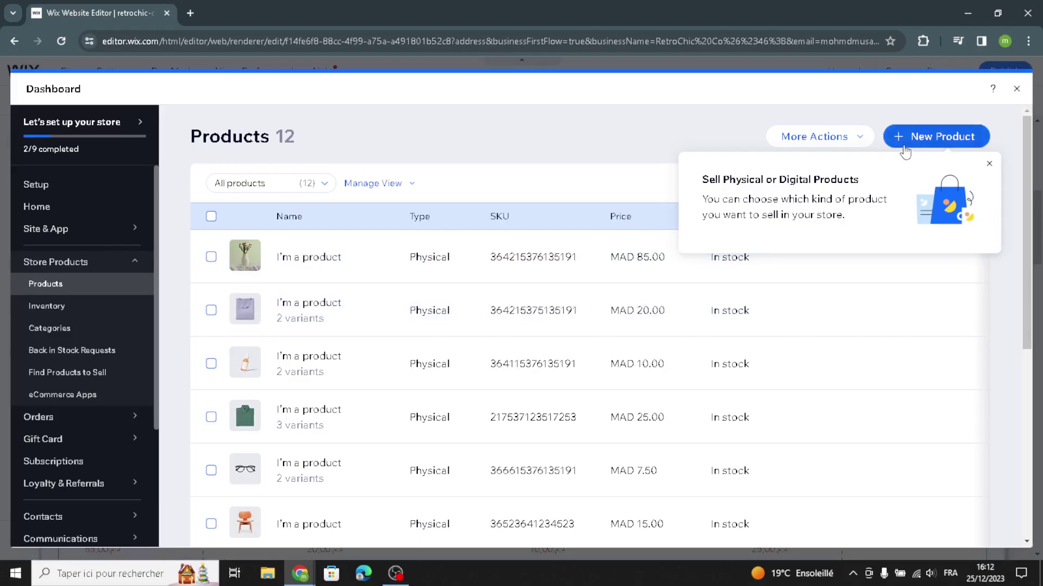
pyautogui.click(904, 144)
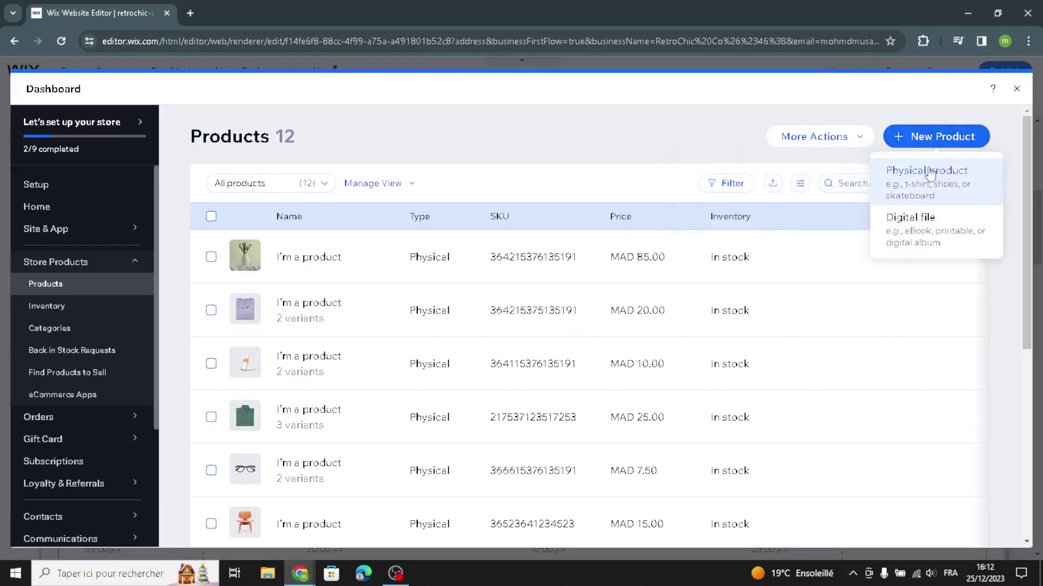
pyautogui.click(878, 237)
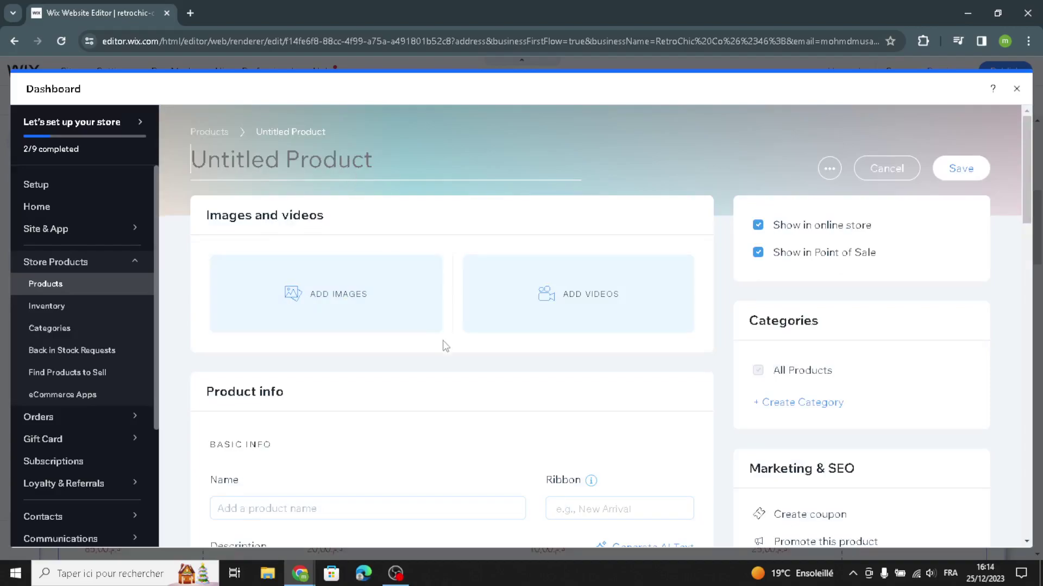
# - Examine the new product form's info, pricing, options, inventory and shipping settings, including the On sale discount fields, and close it without saving
pyautogui.scroll(-3, 531, 414)
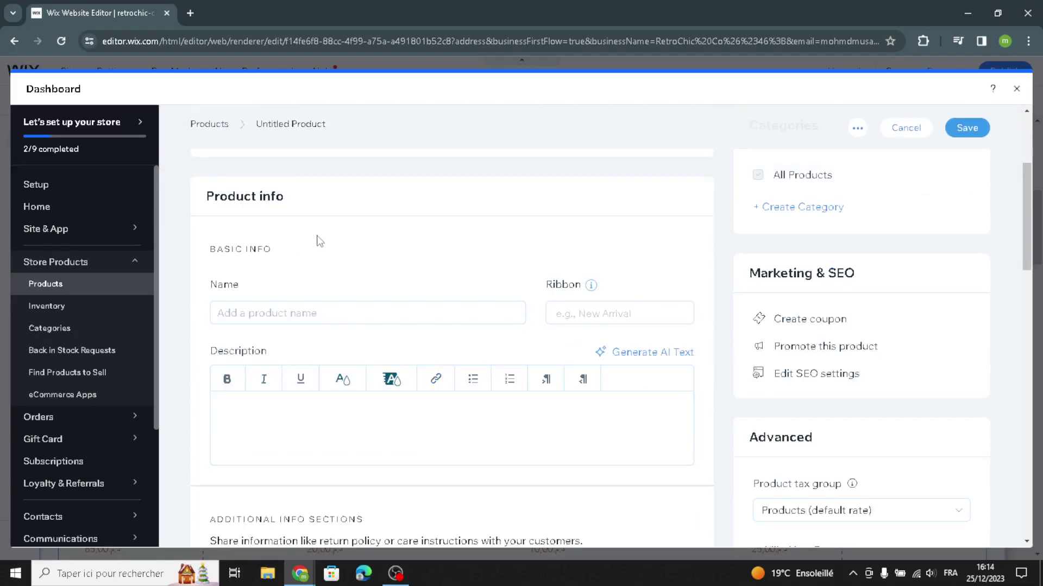
pyautogui.scroll(-5, 316, 324)
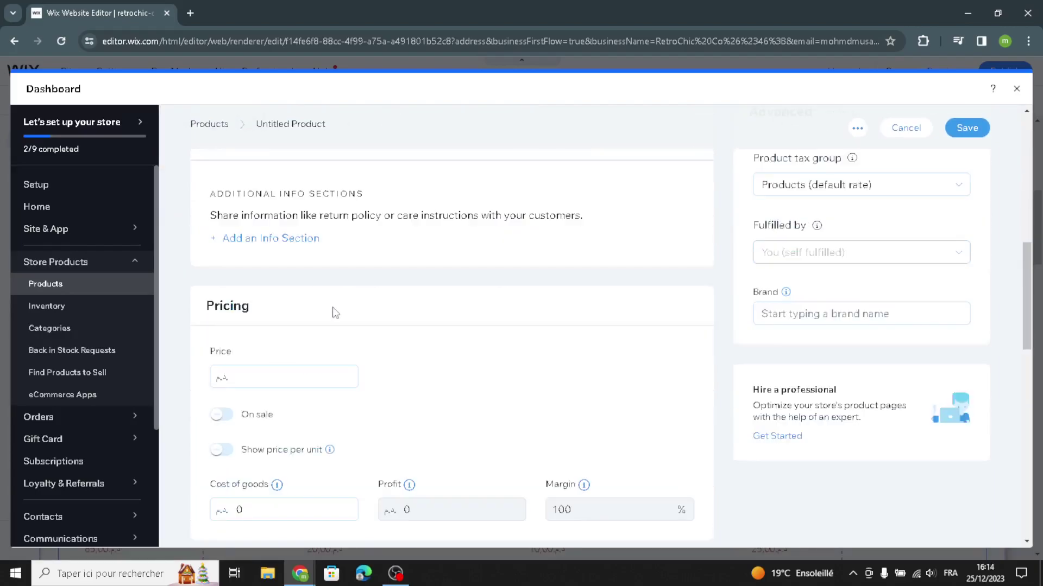
pyautogui.scroll(-2, 342, 322)
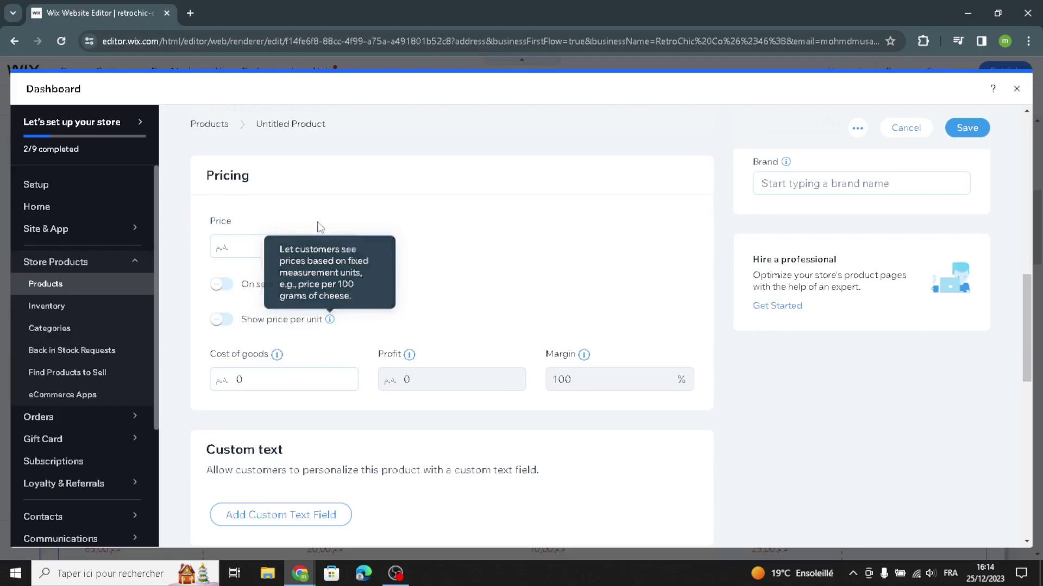
pyautogui.click(228, 291)
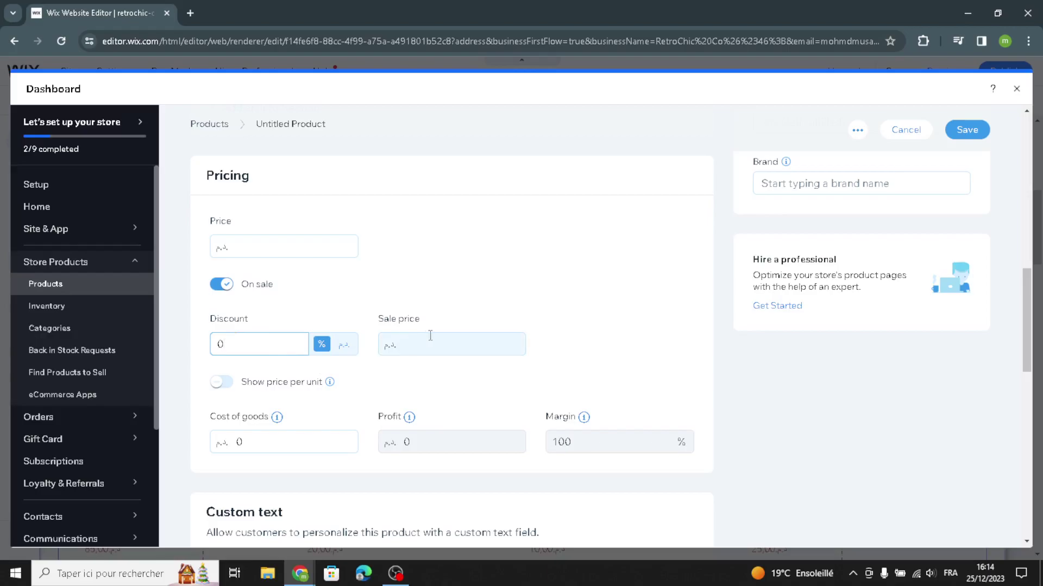
pyautogui.scroll(-1, 264, 411)
pyautogui.scroll(-7, 264, 411)
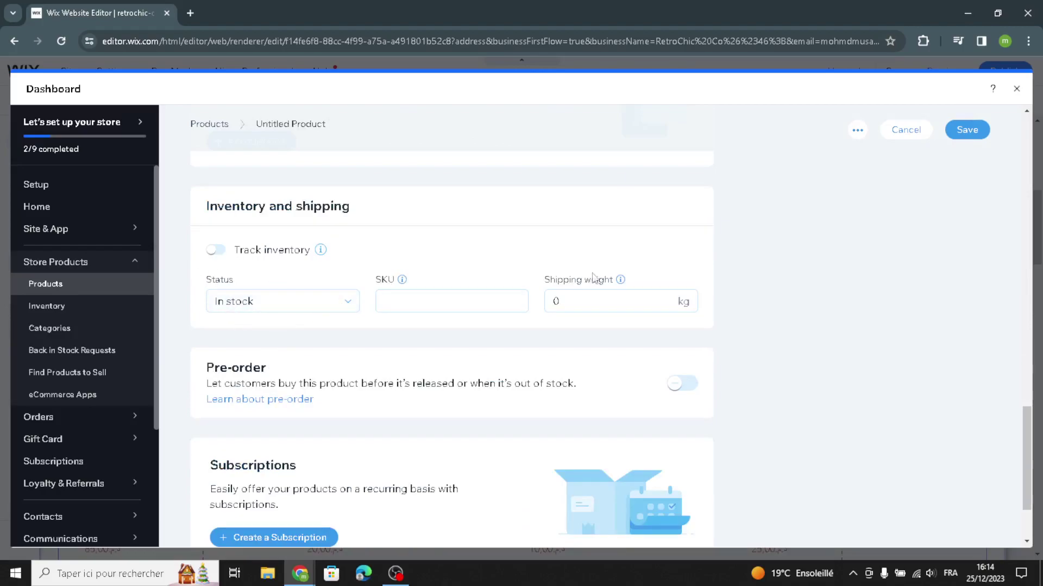
pyautogui.scroll(7, 467, 217)
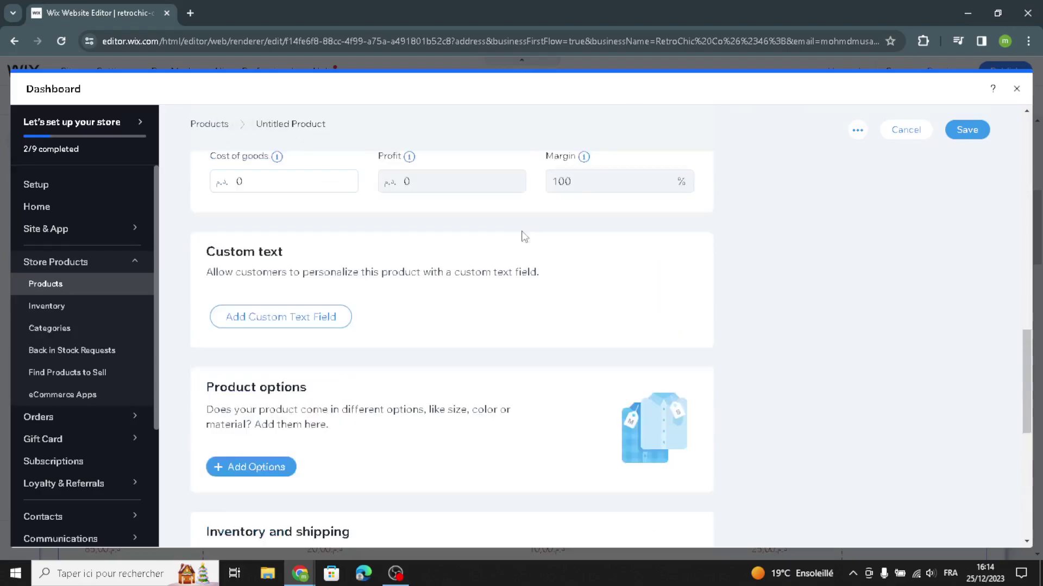
pyautogui.scroll(-7, 521, 233)
pyautogui.click(1016, 88)
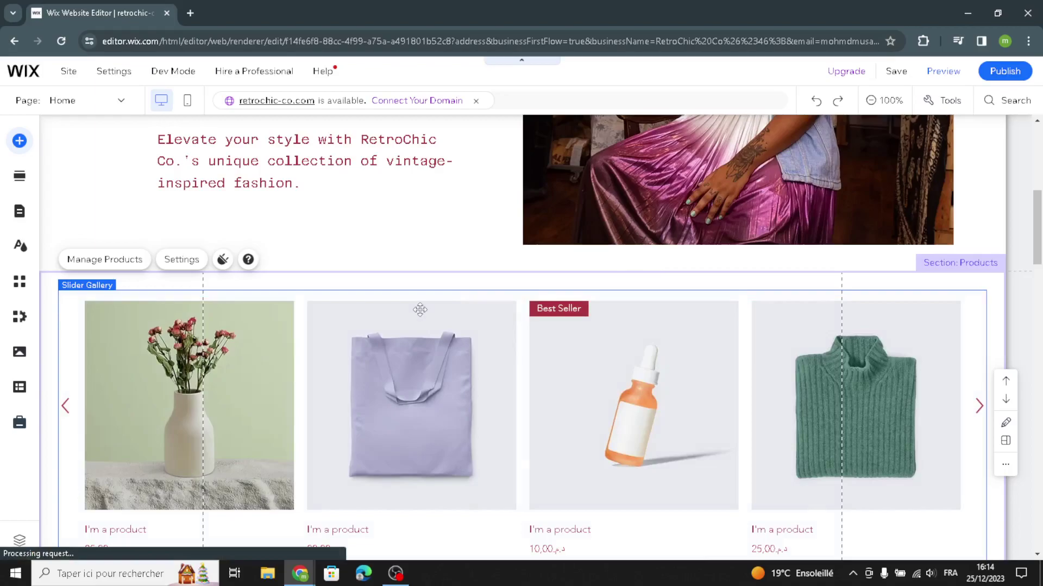
# - Generate an AI About section text for the paragraph under Our Vision, using the suggested 4-sentence prompt
pyautogui.scroll(-6, 423, 313)
pyautogui.scroll(-2, 431, 316)
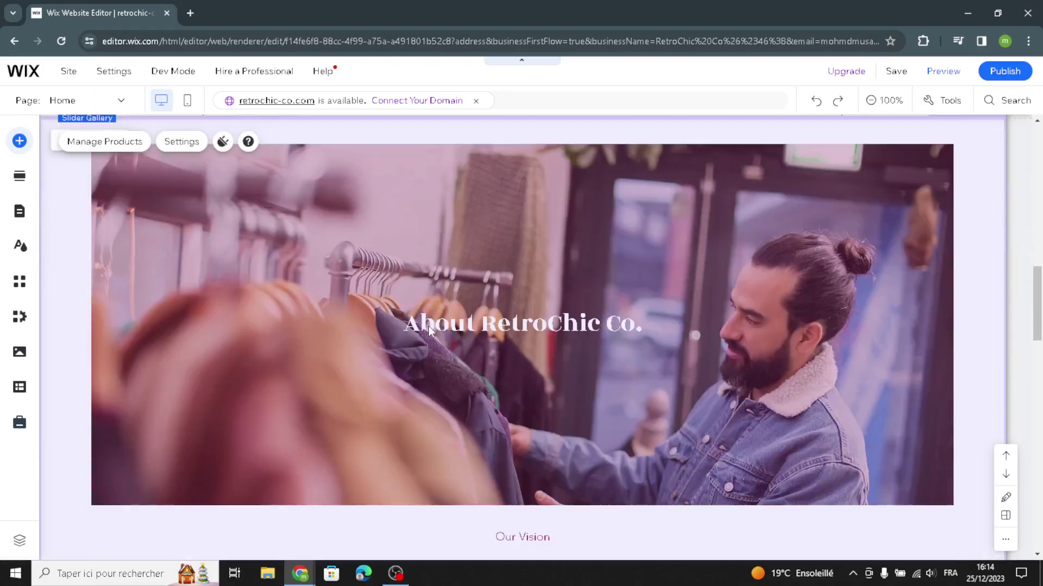
pyautogui.scroll(-2, 316, 287)
pyautogui.scroll(2, 316, 288)
pyautogui.scroll(-4, 315, 294)
pyautogui.scroll(-1, 315, 306)
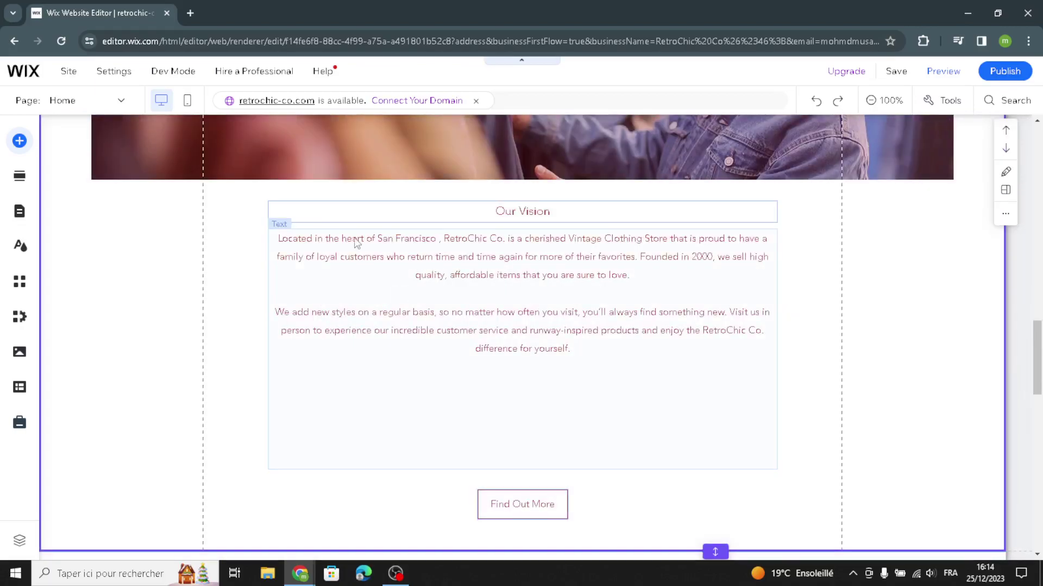
pyautogui.click(334, 232)
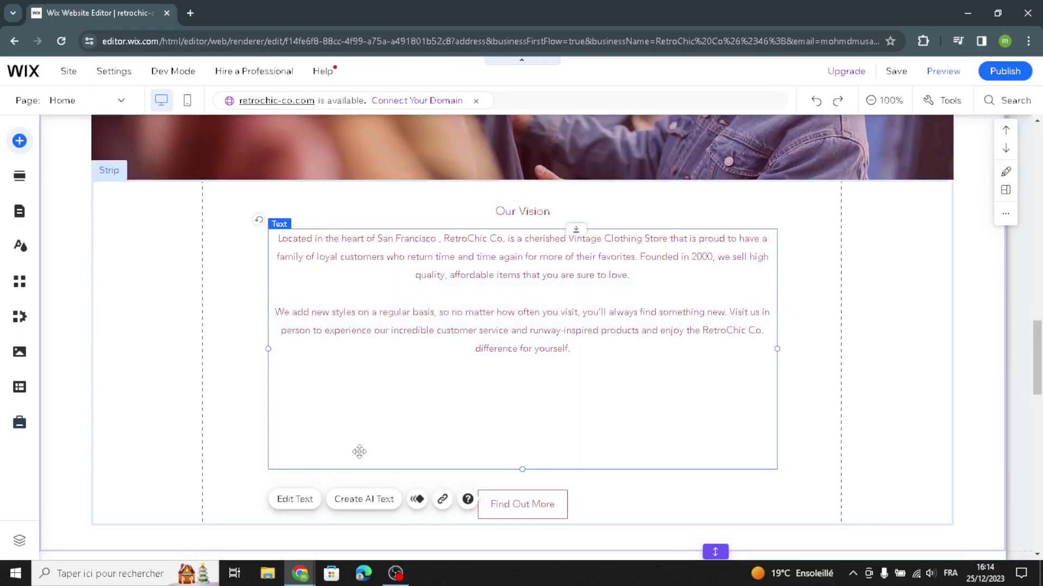
pyautogui.click(363, 499)
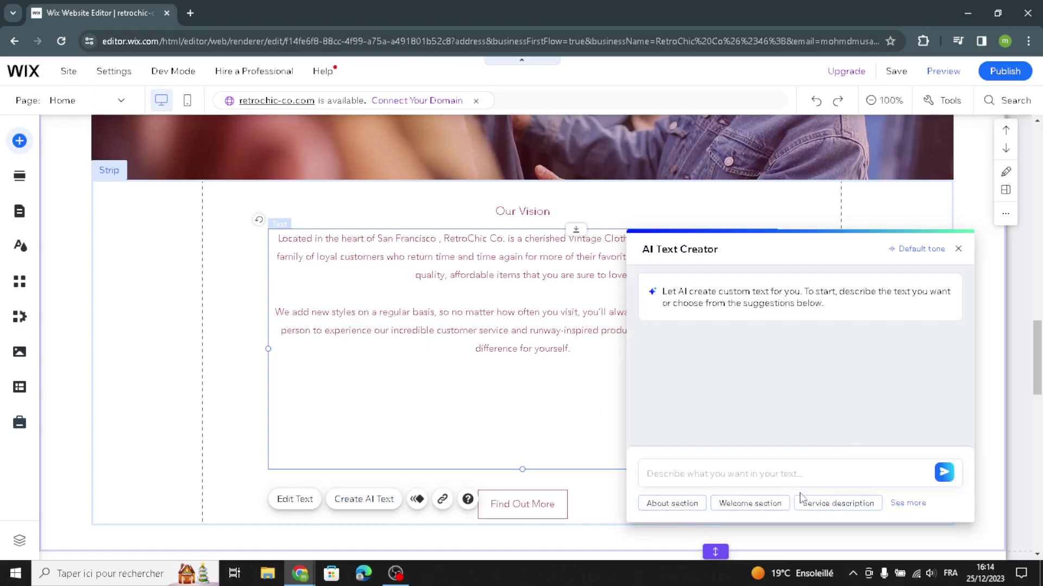
pyautogui.click(691, 504)
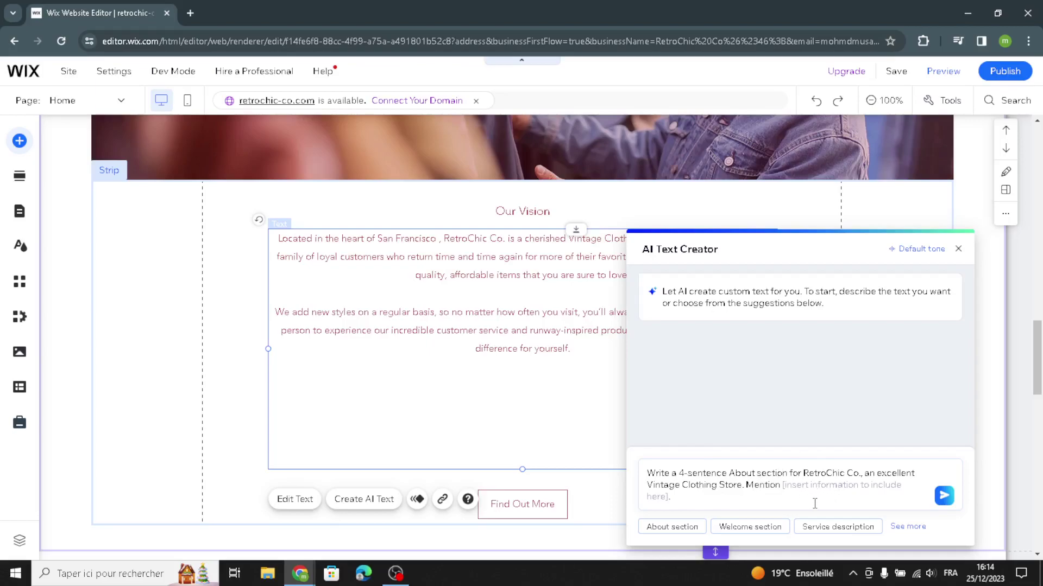
pyautogui.click(943, 498)
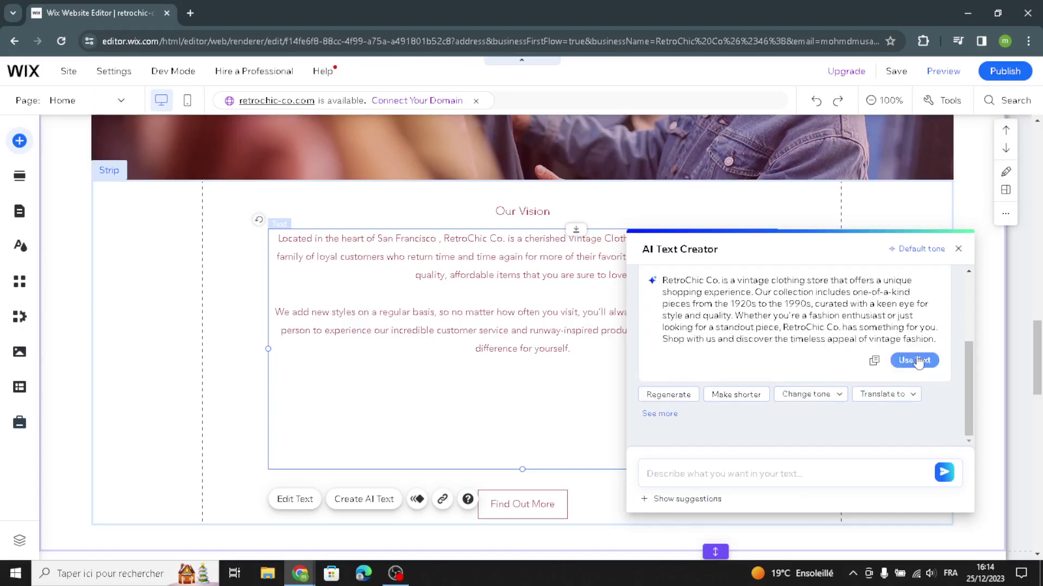
# - Make the generated About text shorter and use it as the Our Vision paragraph
pyautogui.click(736, 394)
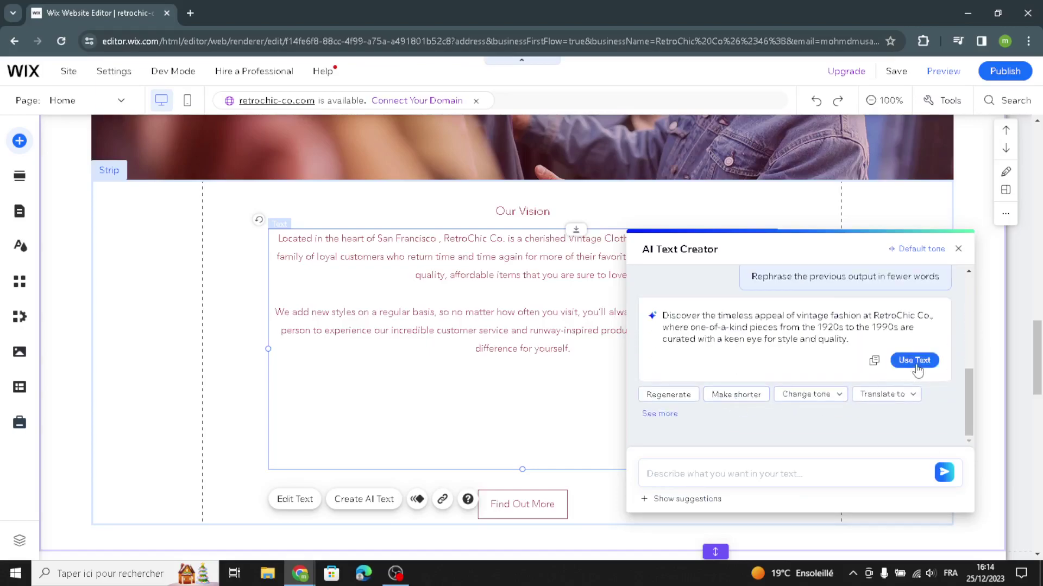
pyautogui.click(916, 366)
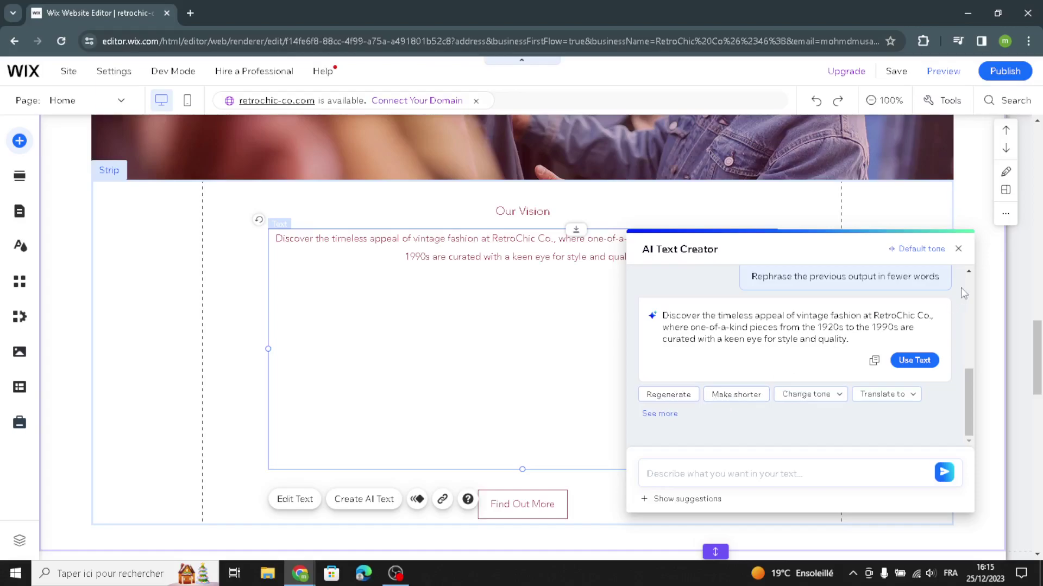
pyautogui.click(956, 248)
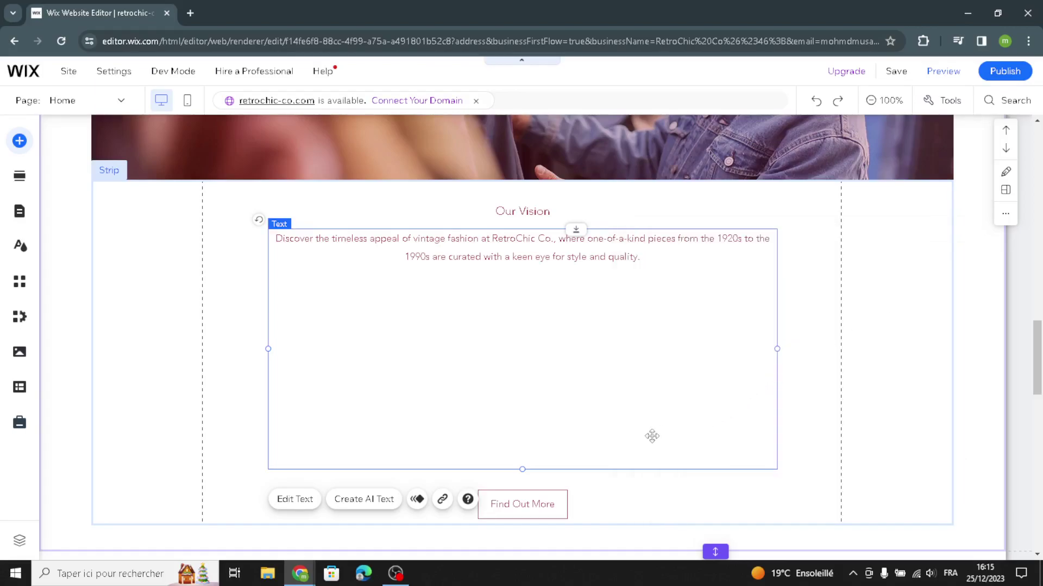
# - Examine the Opening Hours section and its visiting hours text
pyautogui.scroll(-1, 651, 439)
pyautogui.scroll(-2, 654, 442)
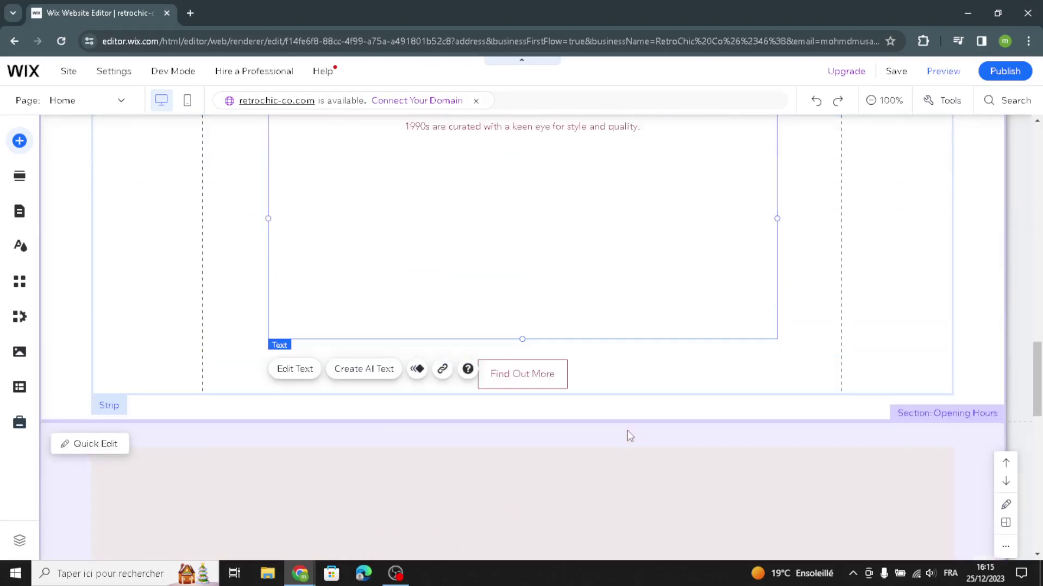
pyautogui.scroll(-6, 630, 436)
pyautogui.scroll(3, 634, 347)
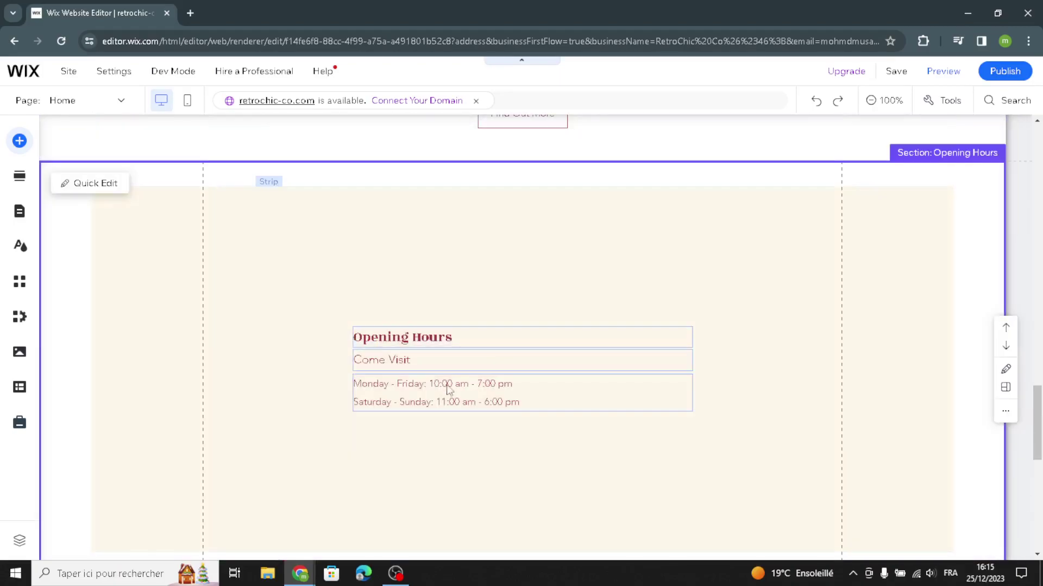
pyautogui.click(403, 392)
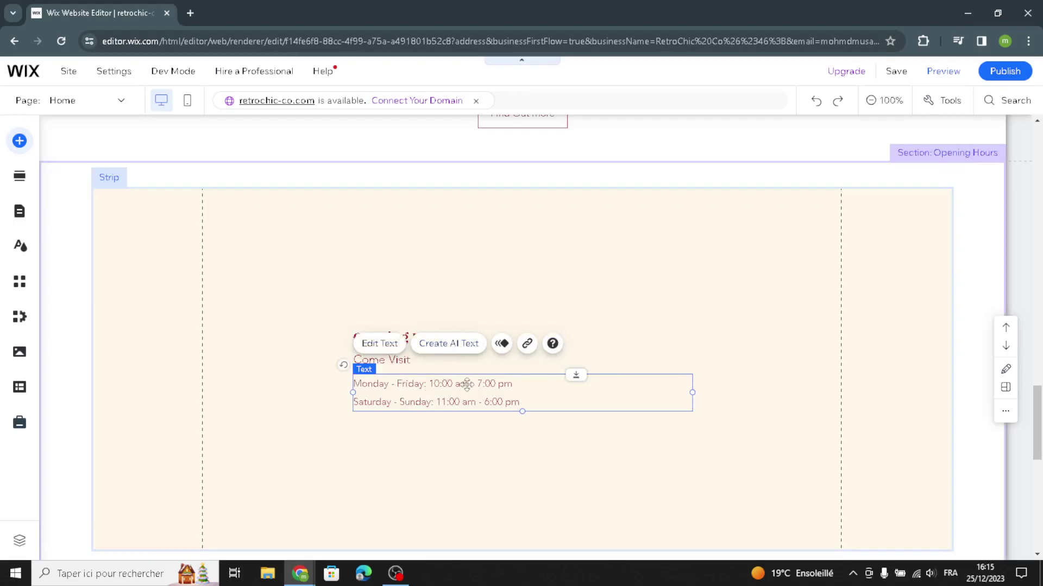
pyautogui.scroll(-7, 464, 390)
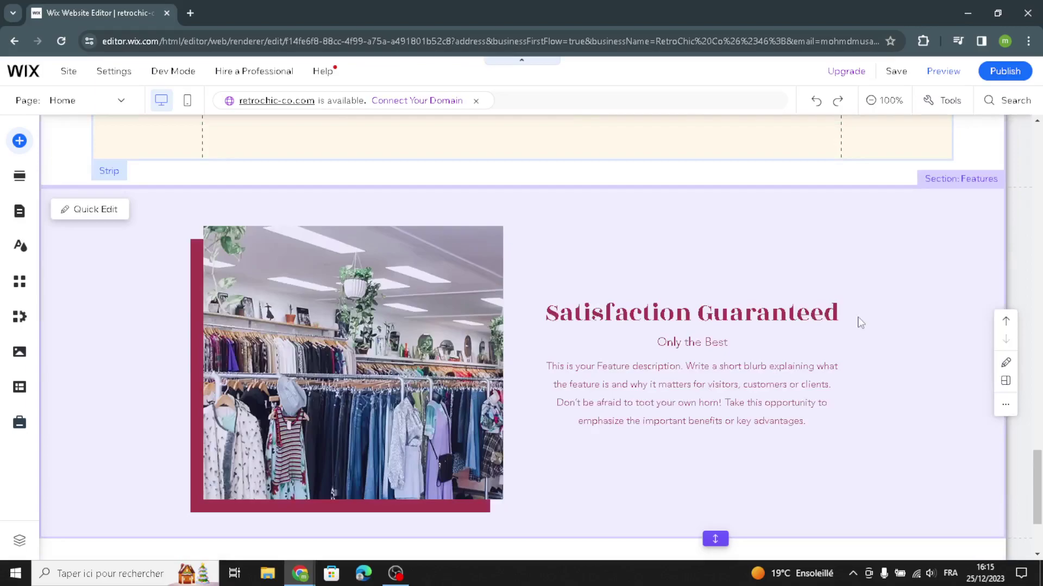
# - Change the font of the feature description under Satisfaction Guaranteed to Azeret Mono
pyautogui.click(893, 302)
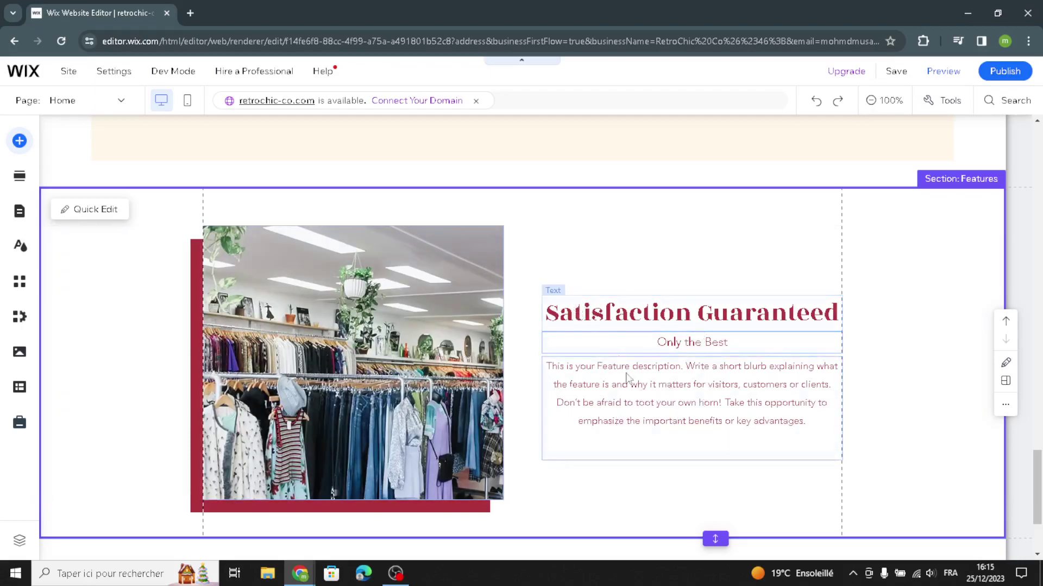
pyautogui.click(625, 398)
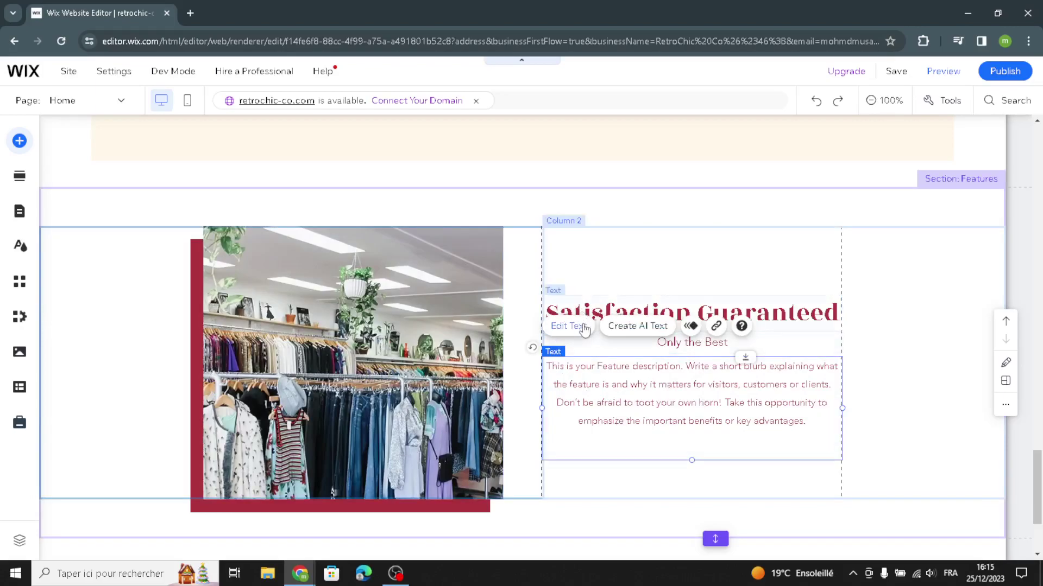
pyautogui.click(569, 326)
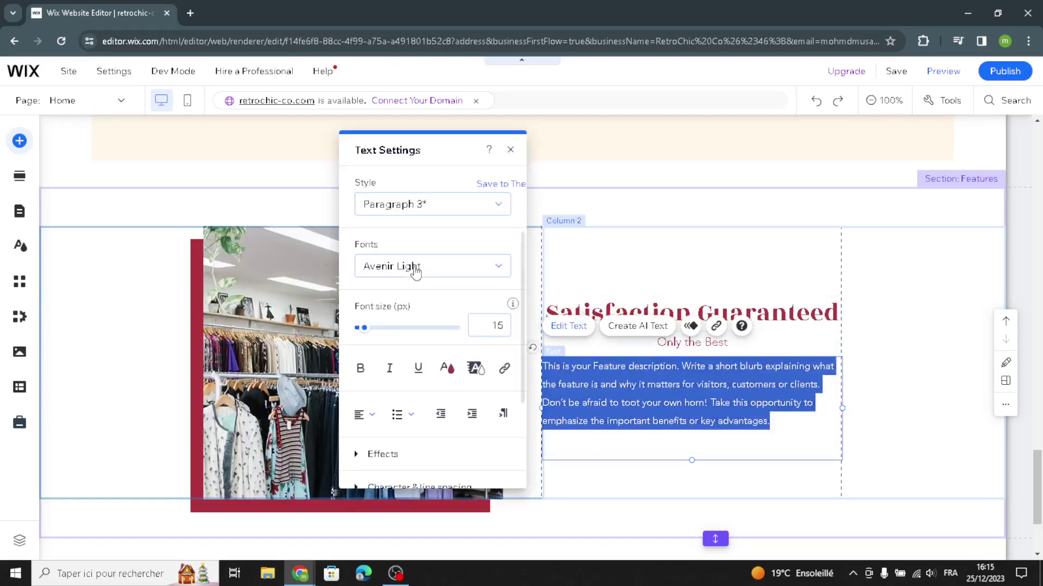
pyautogui.click(415, 271)
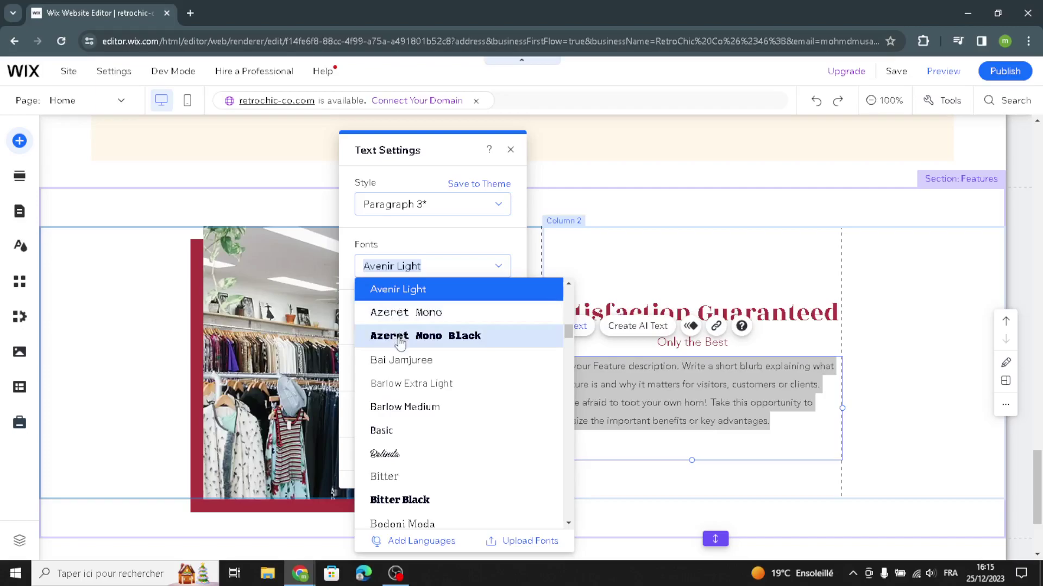
pyautogui.click(405, 313)
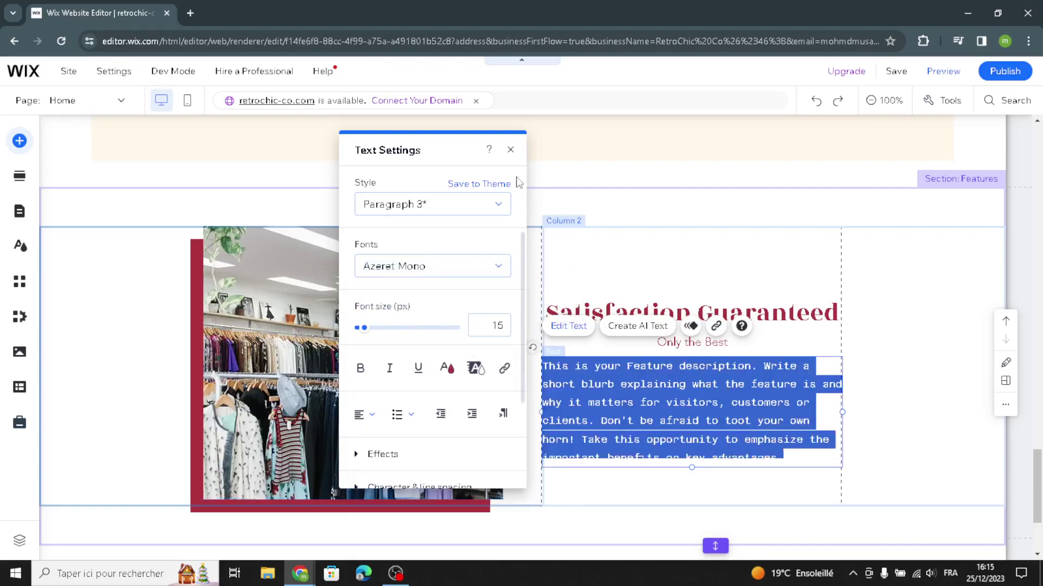
pyautogui.click(511, 149)
# - Check the footer's business and contact text, and return up the homepage to the Products section
pyautogui.scroll(-1, 543, 434)
pyautogui.scroll(-2, 543, 434)
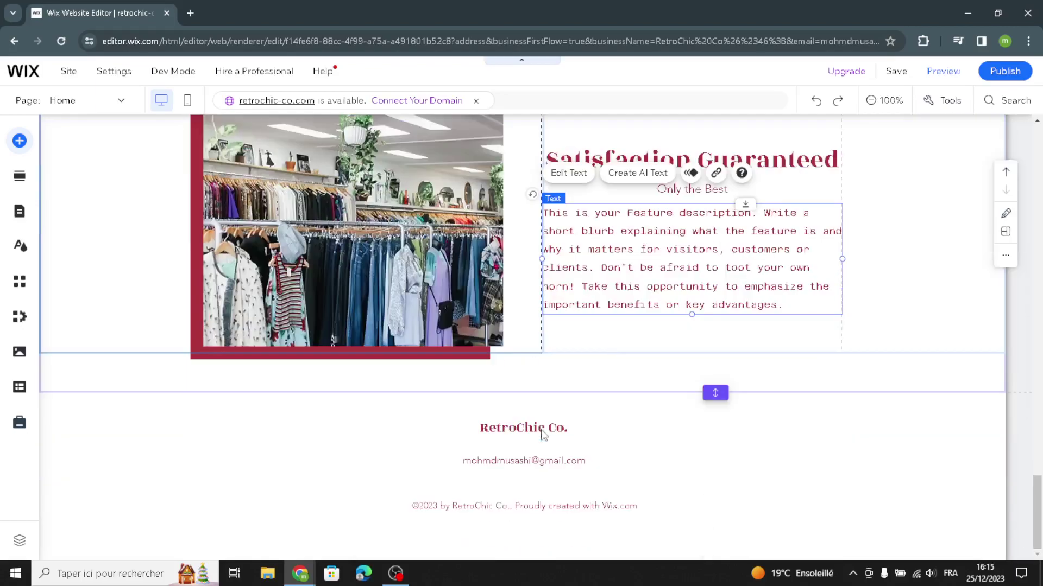
pyautogui.click(385, 452)
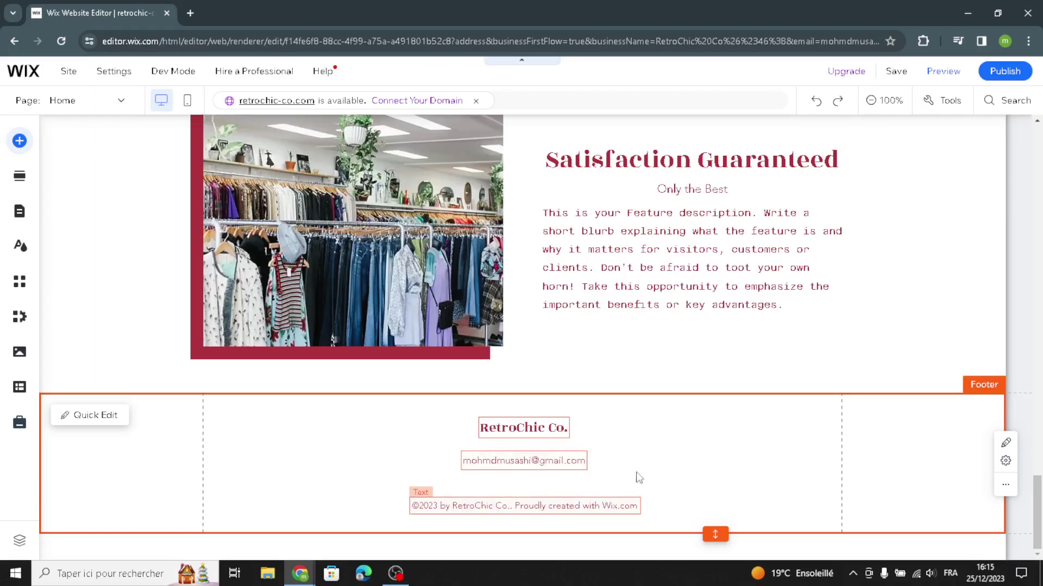
pyautogui.scroll(10, 809, 365)
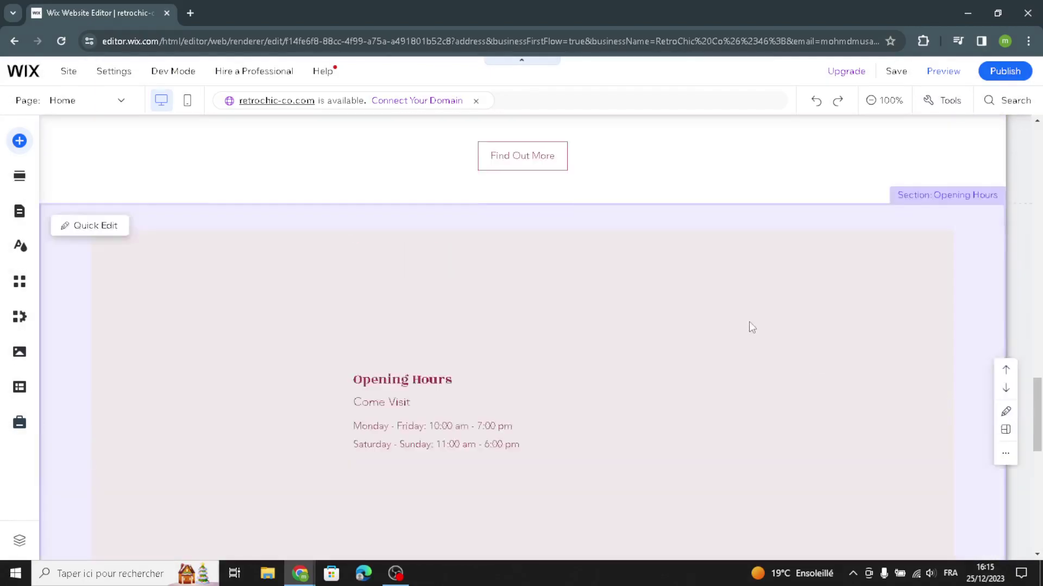
pyautogui.scroll(15, 751, 326)
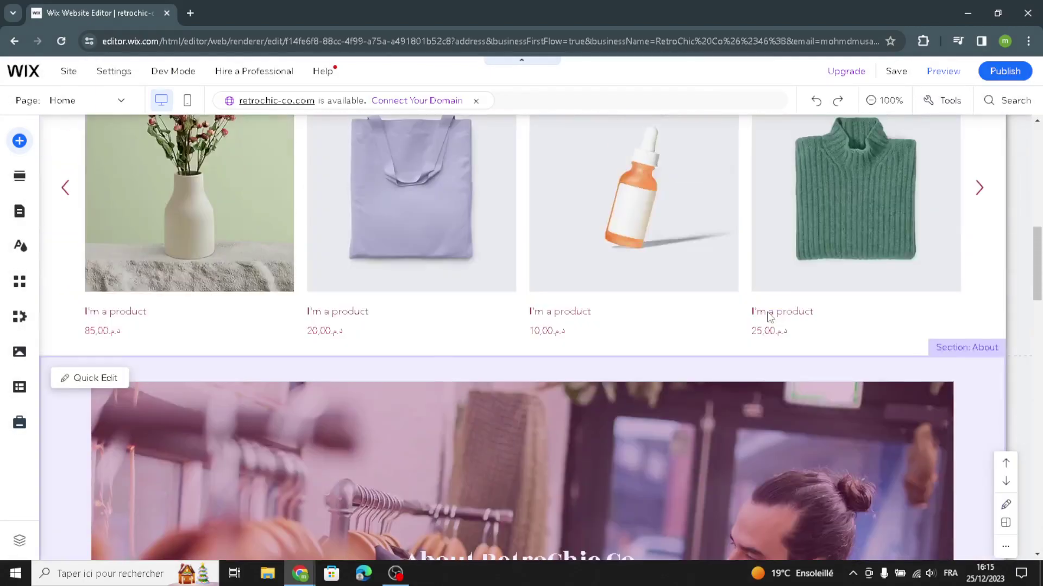